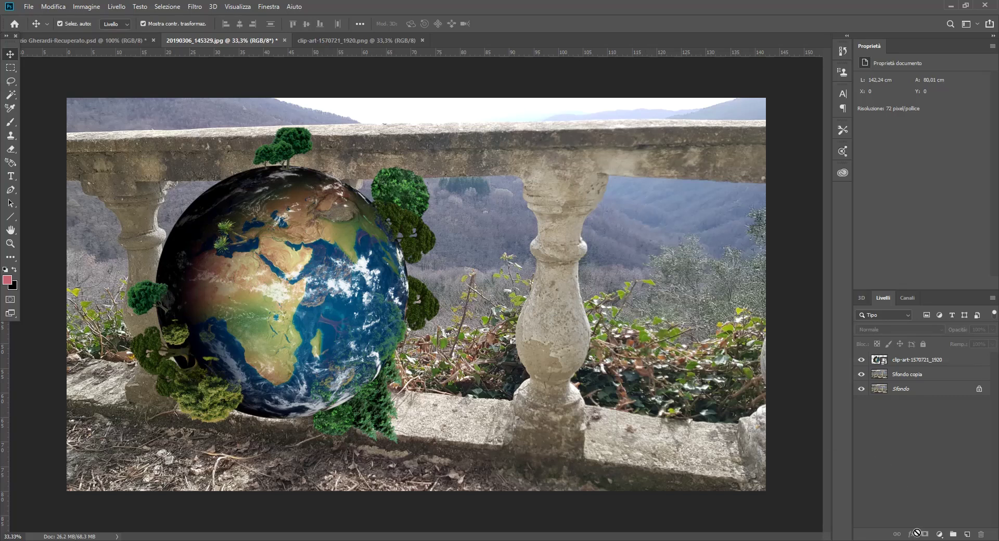
# - Select the globe clip-art layer and inspect its layer effects list in the Layers panel
pyautogui.click(929, 360)
pyautogui.click(910, 535)
pyautogui.click(891, 469)
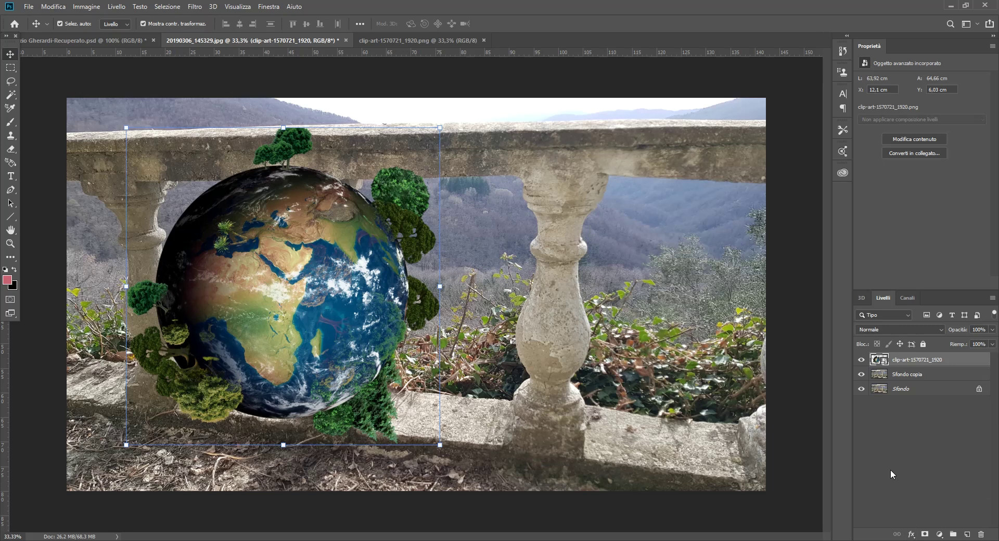
pyautogui.click(888, 442)
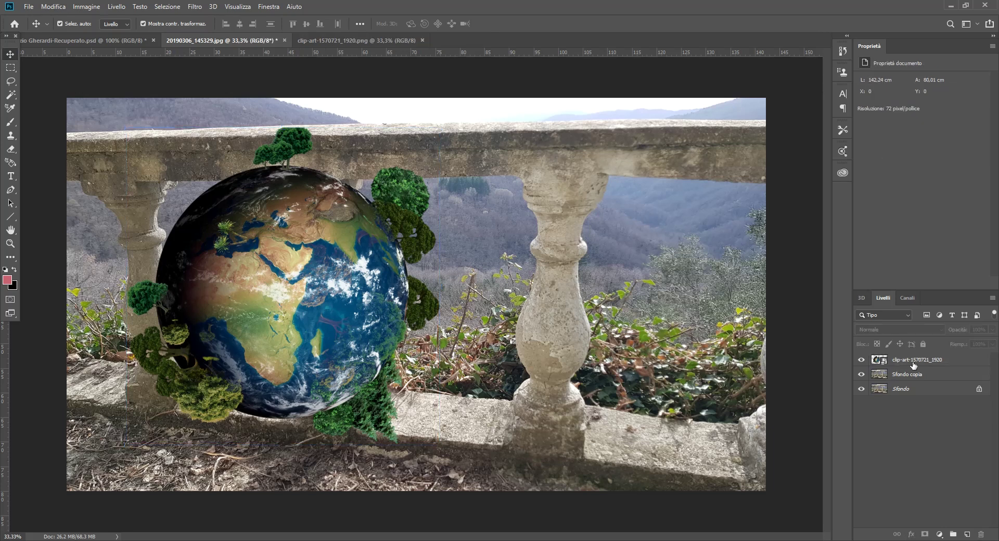
pyautogui.click(962, 362)
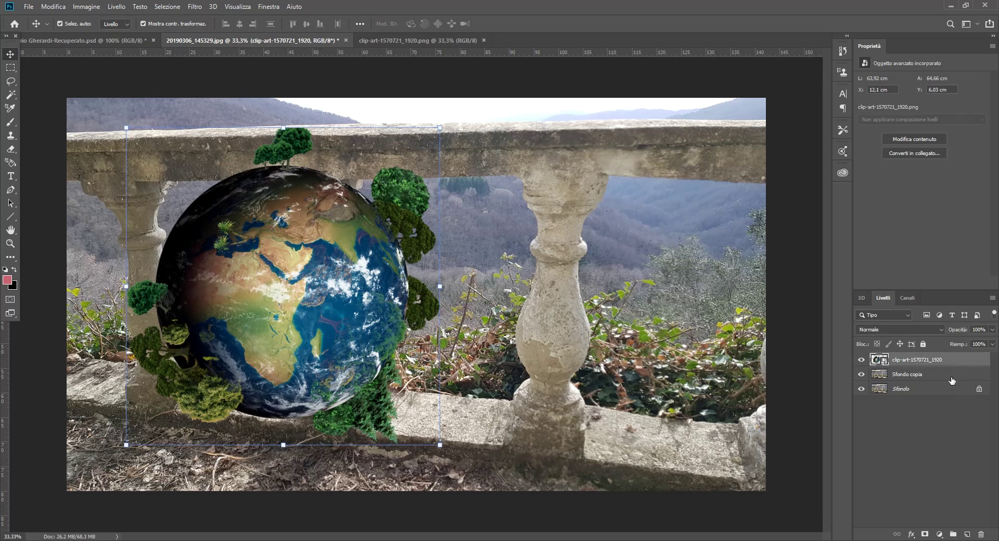
pyautogui.click(936, 399)
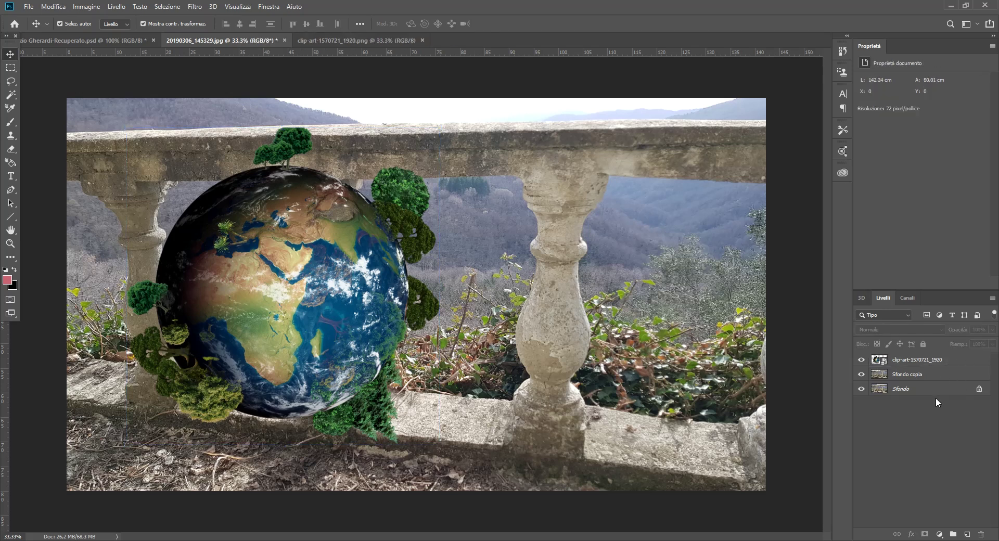
pyautogui.click(943, 363)
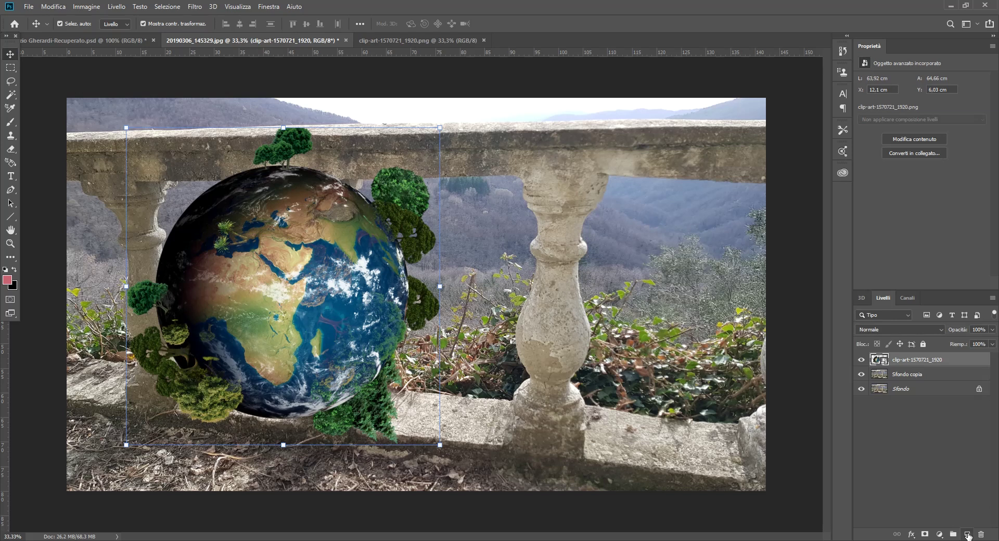
# - Add a test layer with a pink brush stroke, reorder it around the globe, then delete it
pyautogui.click(967, 534)
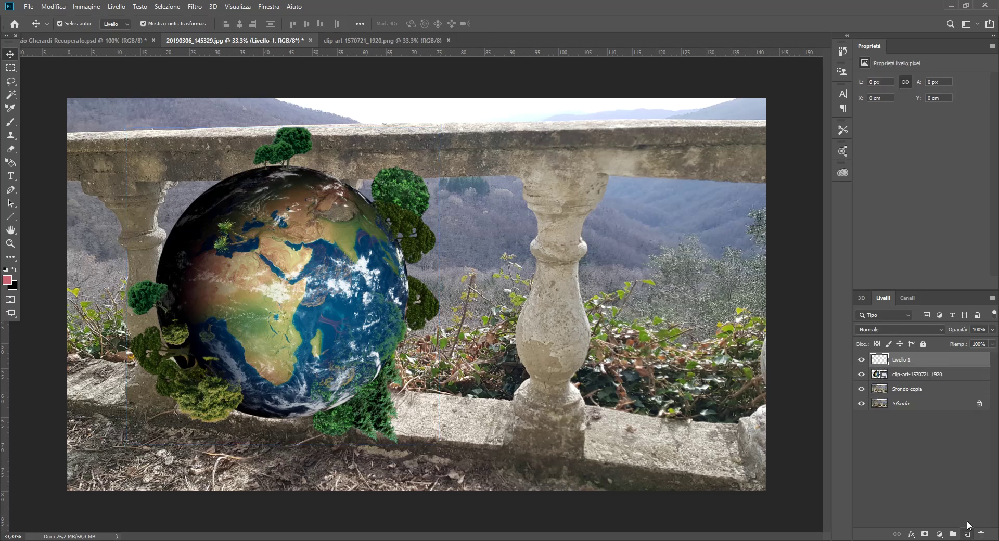
pyautogui.click(10, 124)
pyautogui.moveTo(136, 177)
pyautogui.mouseDown()
pyautogui.moveTo(367, 192)
pyautogui.moveTo(663, 263)
pyautogui.mouseUp()
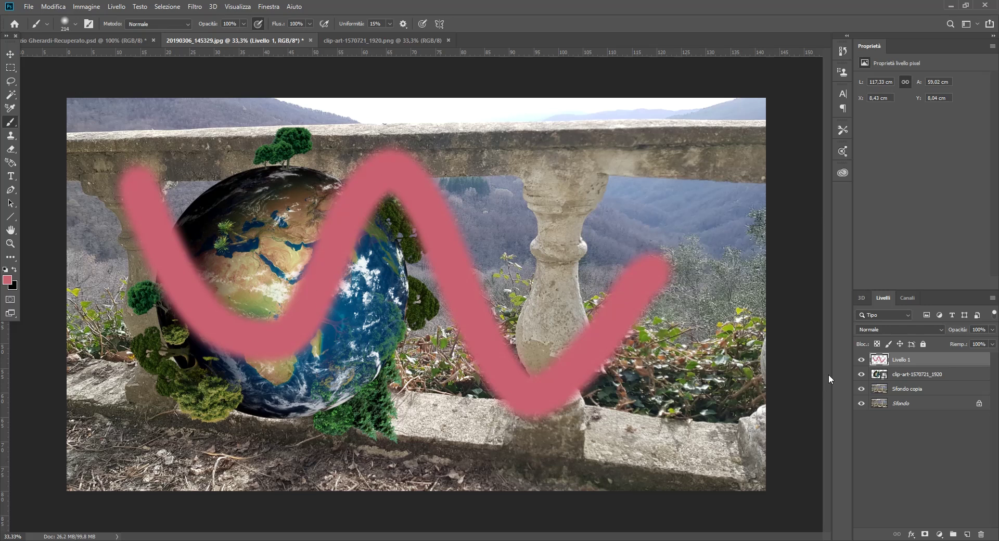
pyautogui.moveTo(960, 362); pyautogui.dragTo(965, 383)
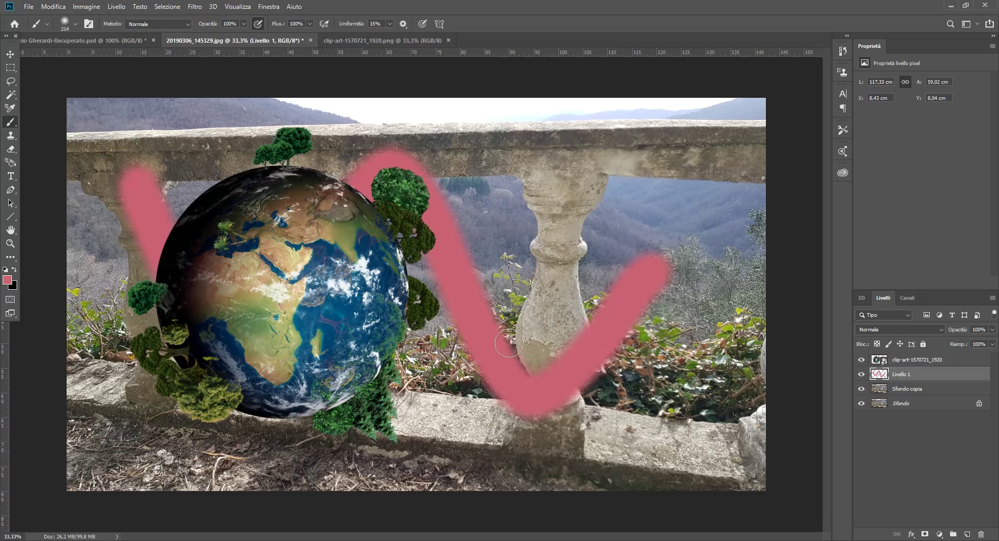
pyautogui.moveTo(943, 374); pyautogui.dragTo(961, 359)
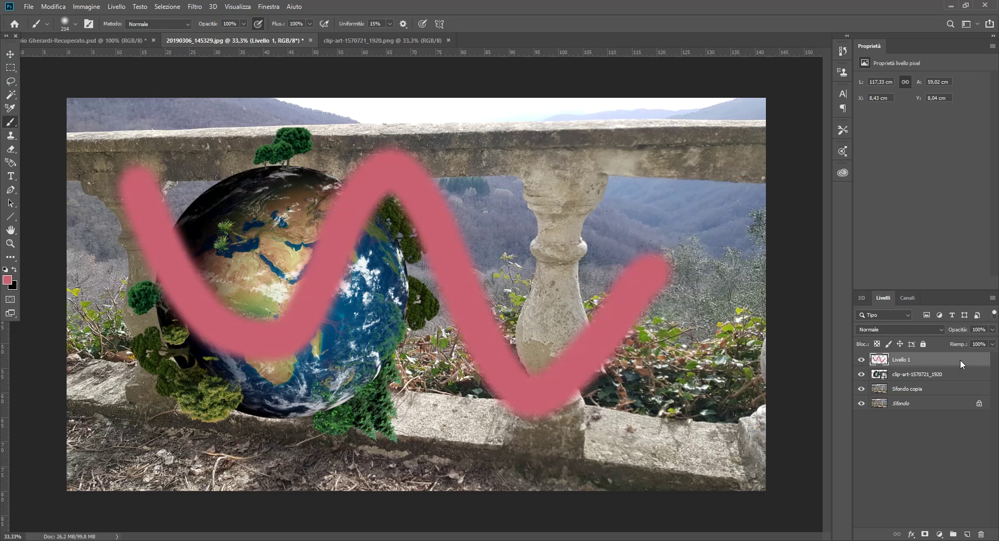
pyautogui.rightClick(960, 360)
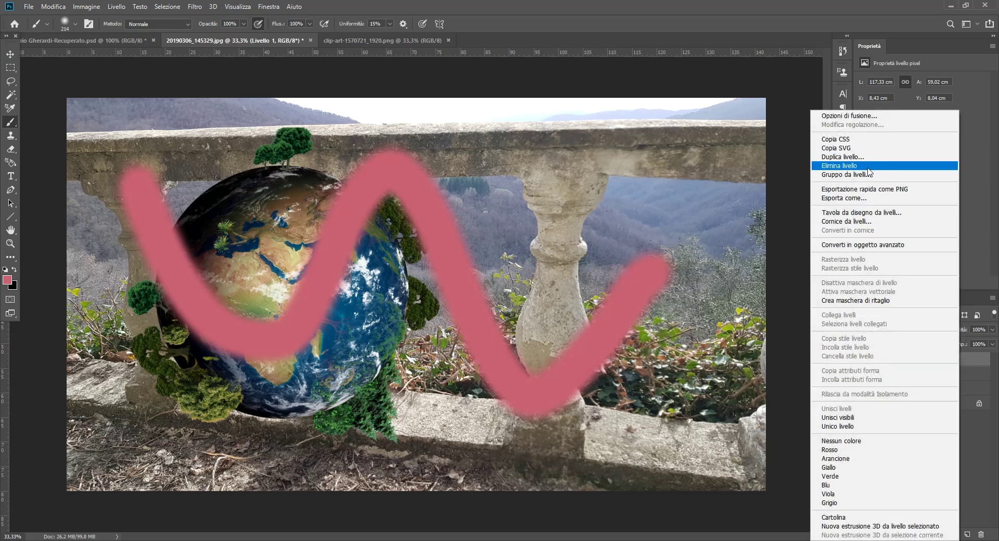
pyautogui.click(868, 167)
pyautogui.click(154, 159)
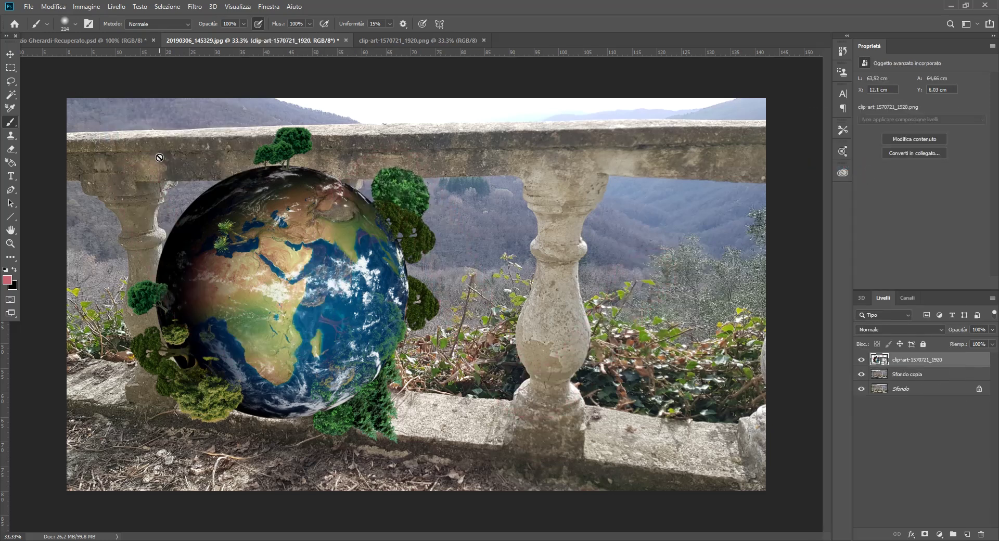
# - Move the globe right and down onto the balustrade ledge, then show the clip-art document
pyautogui.click(16, 56)
pyautogui.moveTo(288, 304); pyautogui.dragTo(342, 303)
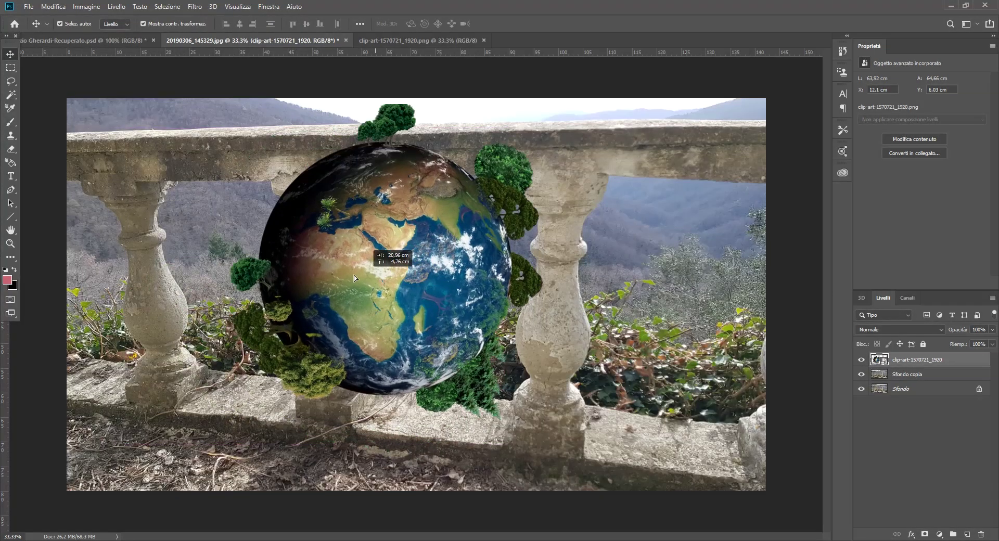
pyautogui.moveTo(342, 304); pyautogui.dragTo(363, 277)
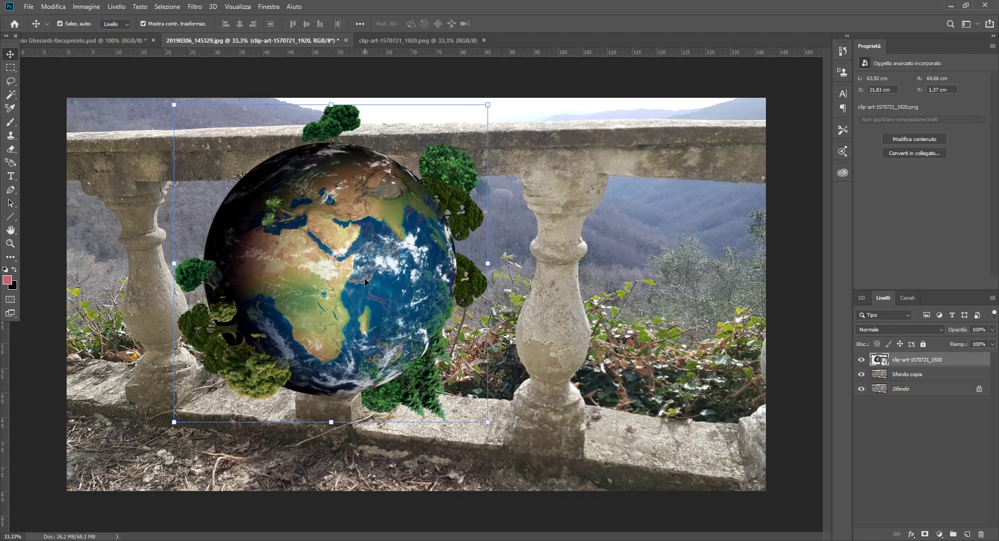
pyautogui.moveTo(356, 280)
pyautogui.mouseDown()
pyautogui.moveTo(360, 326)
pyautogui.moveTo(377, 313)
pyautogui.mouseUp()
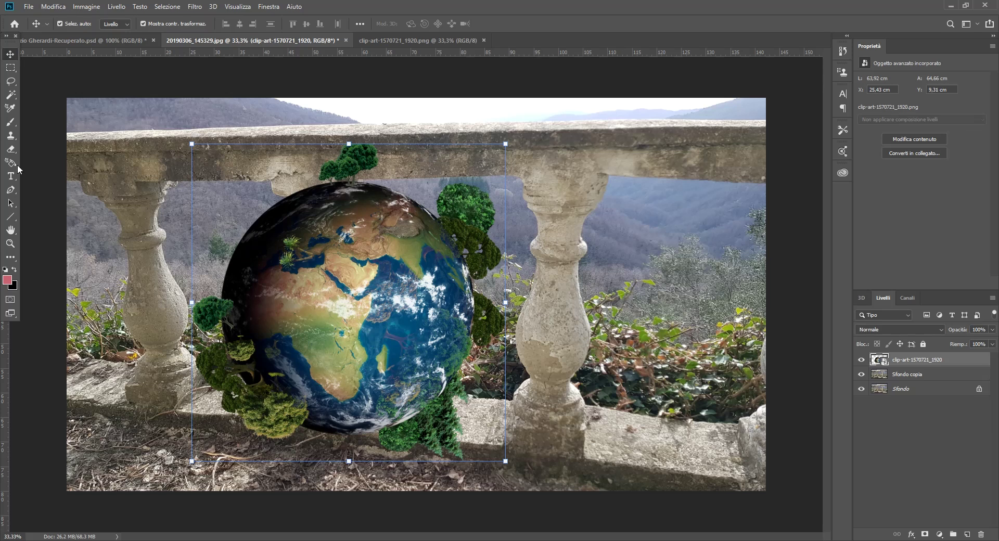
pyautogui.click(421, 40)
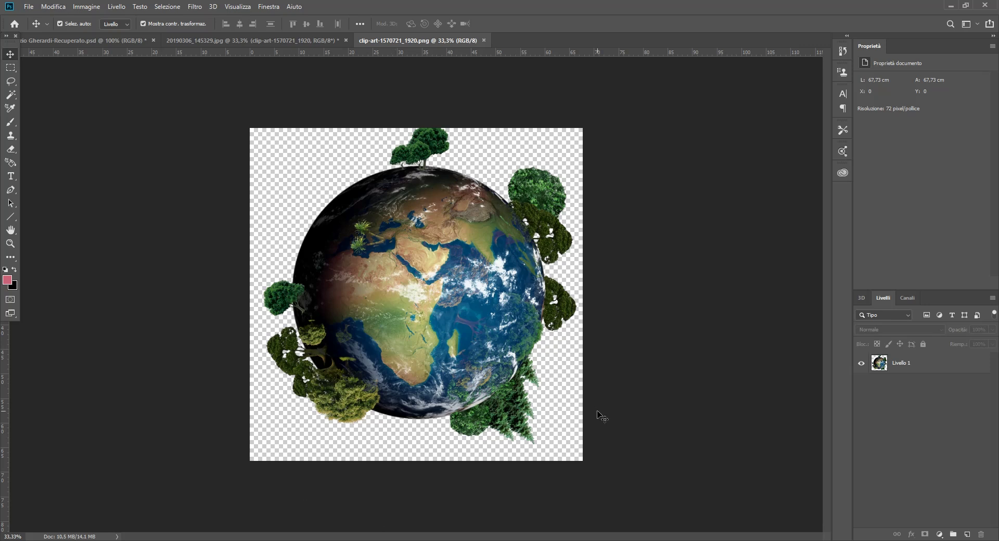
# - Magic Wand-select the transparent area around the globe and Paint Bucket-fill it pink
pyautogui.press('g')
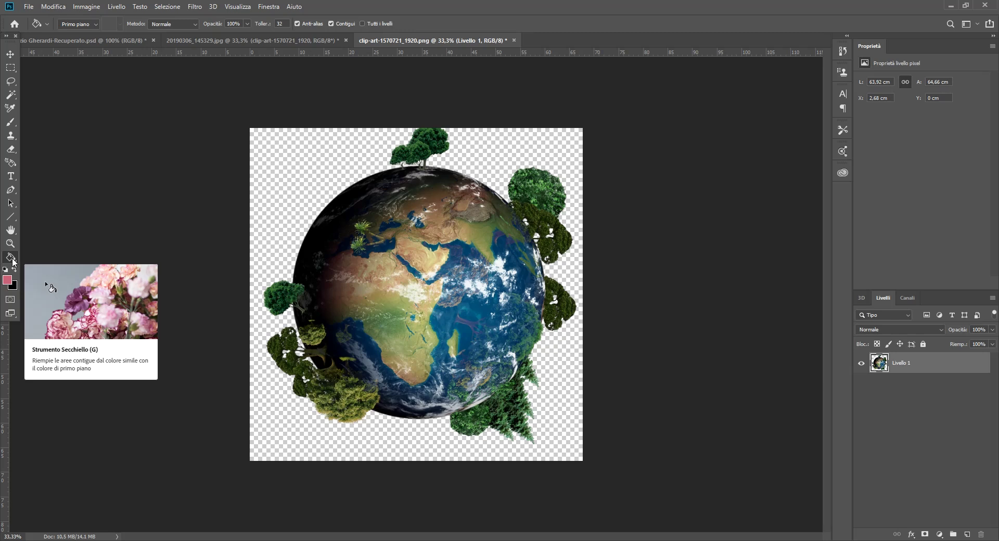
pyautogui.click(11, 95)
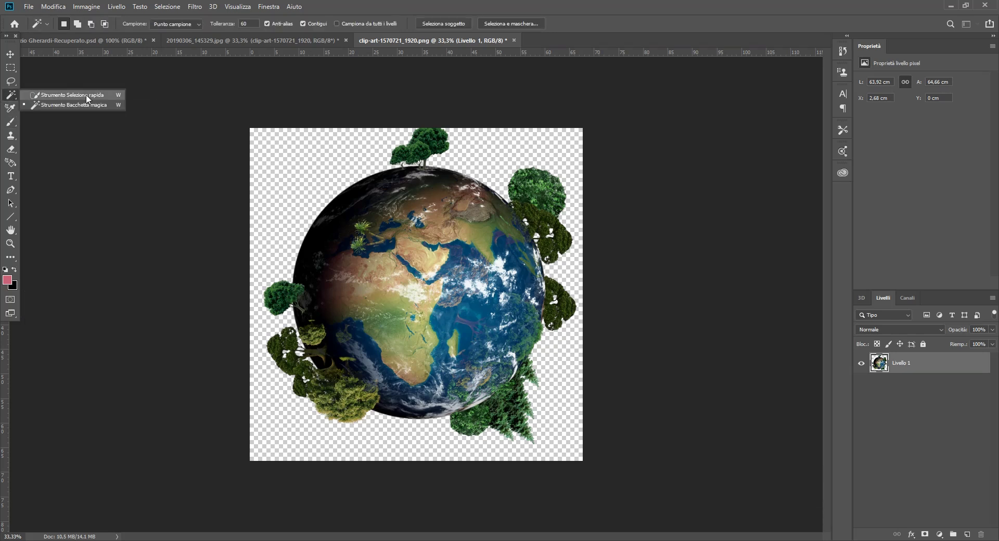
pyautogui.click(83, 103)
pyautogui.click(291, 171)
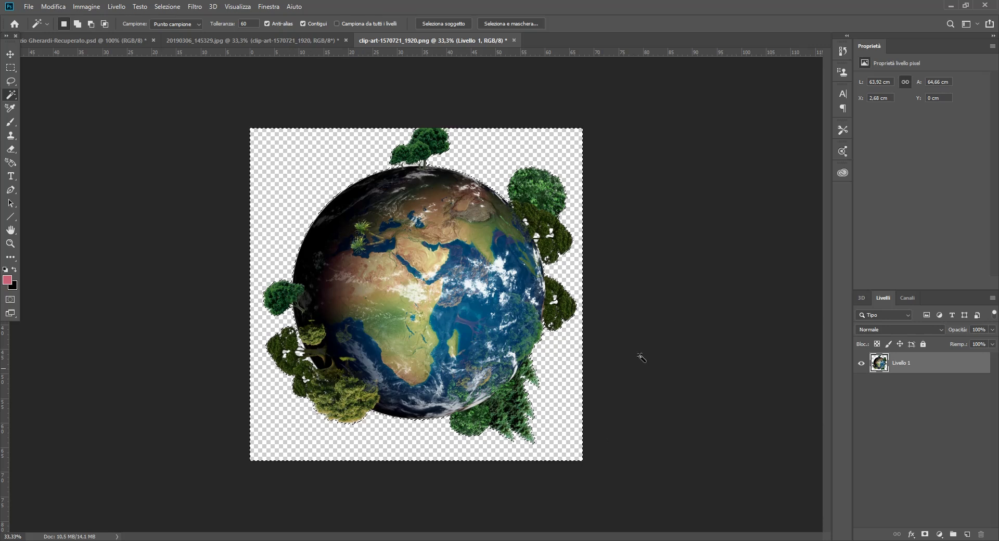
pyautogui.click(10, 257)
pyautogui.click(87, 506)
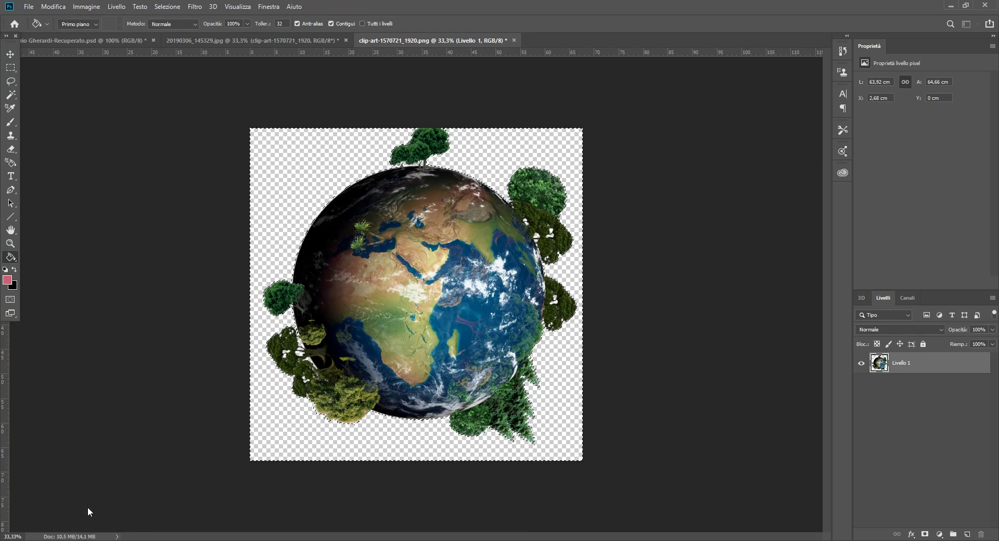
pyautogui.click(292, 148)
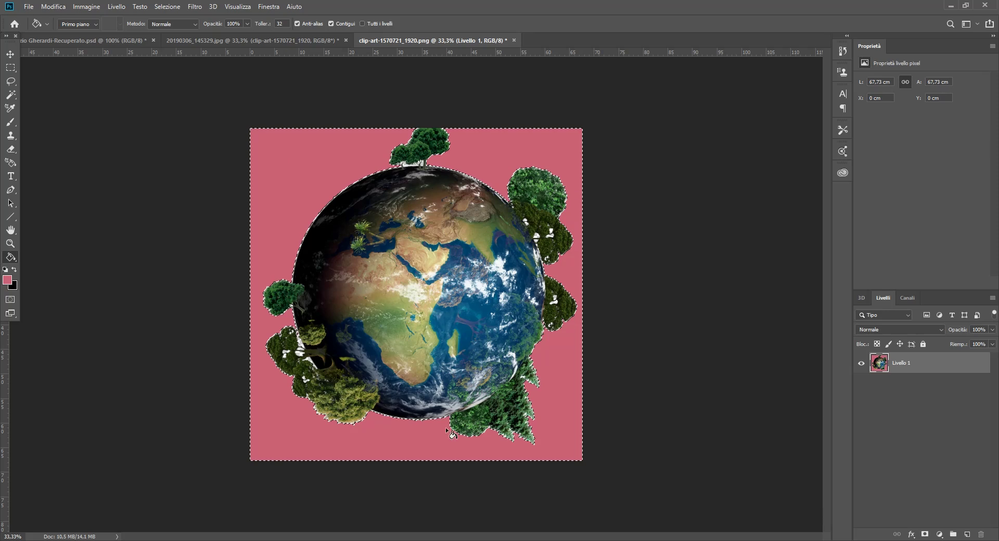
# - Reselect the pink background with the Magic Wand and erase it across the clip-art's left side
pyautogui.click(167, 6)
pyautogui.click(172, 29)
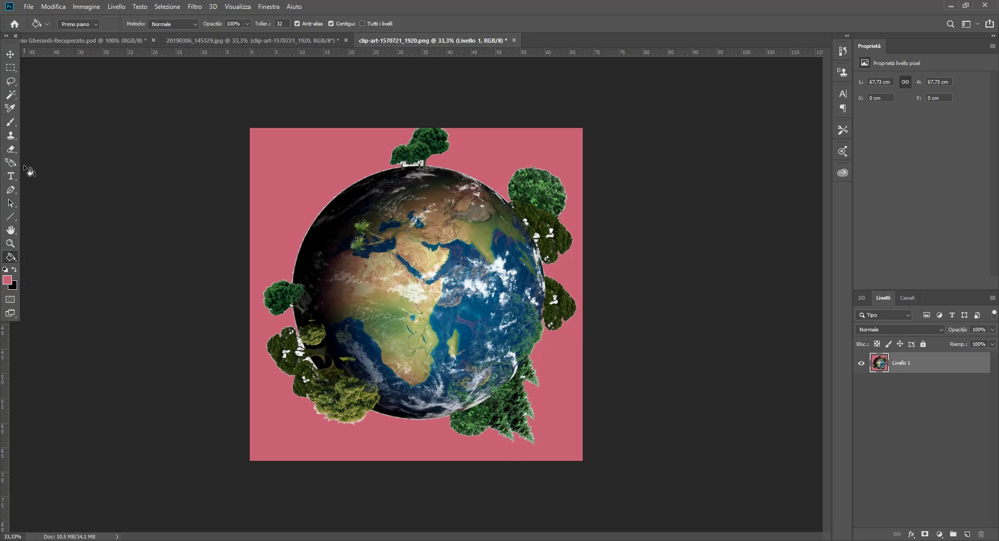
pyautogui.click(10, 94)
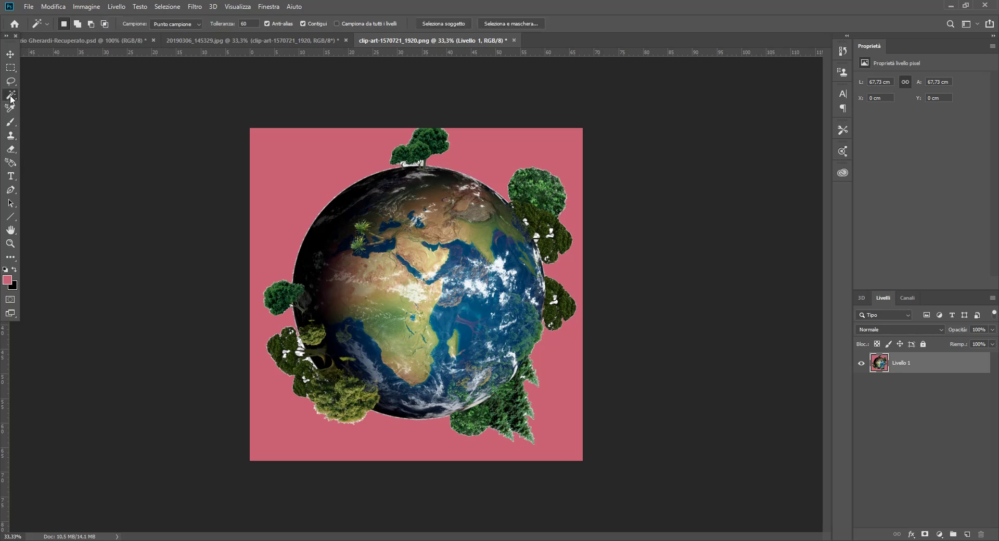
pyautogui.click(300, 156)
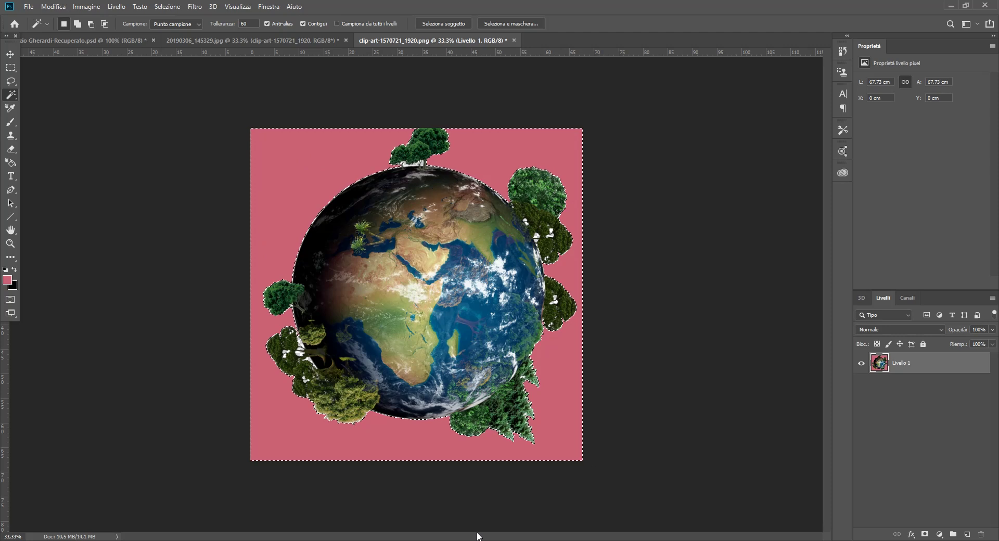
pyautogui.click(10, 149)
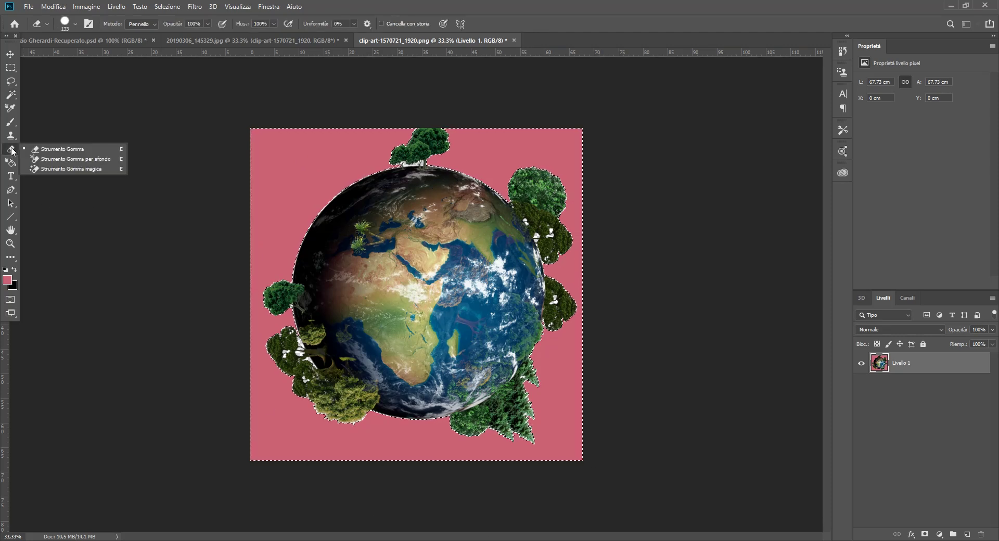
pyautogui.click(57, 150)
pyautogui.moveTo(312, 157); pyautogui.dragTo(267, 89)
pyautogui.moveTo(259, 226)
pyautogui.mouseDown()
pyautogui.moveTo(306, 235)
pyautogui.moveTo(311, 198)
pyautogui.moveTo(283, 196)
pyautogui.moveTo(265, 312)
pyautogui.moveTo(289, 283)
pyautogui.moveTo(271, 432)
pyautogui.moveTo(245, 401)
pyautogui.moveTo(313, 448)
pyautogui.moveTo(329, 421)
pyautogui.moveTo(368, 461)
pyautogui.mouseUp()
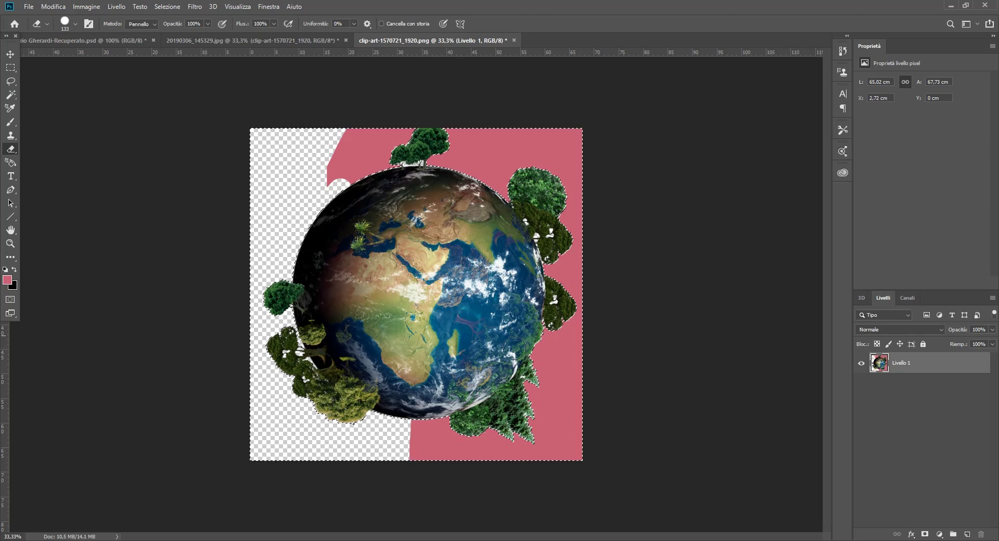
pyautogui.click(171, 6)
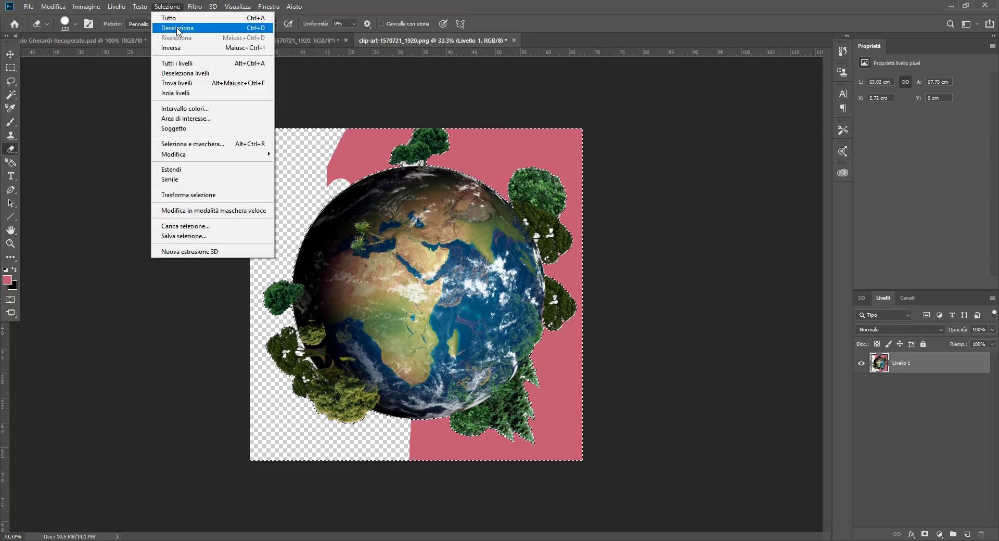
# - Deselect, zoom into the clip-art's bottom, erase pink near the bottom centre, and return to the photo
pyautogui.click(177, 27)
pyautogui.click(10, 243)
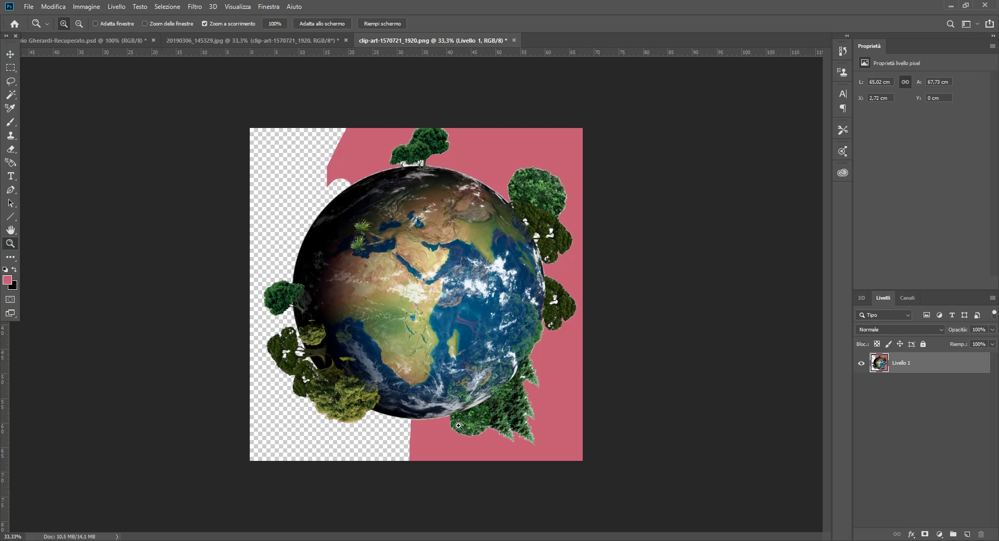
pyautogui.click(489, 461)
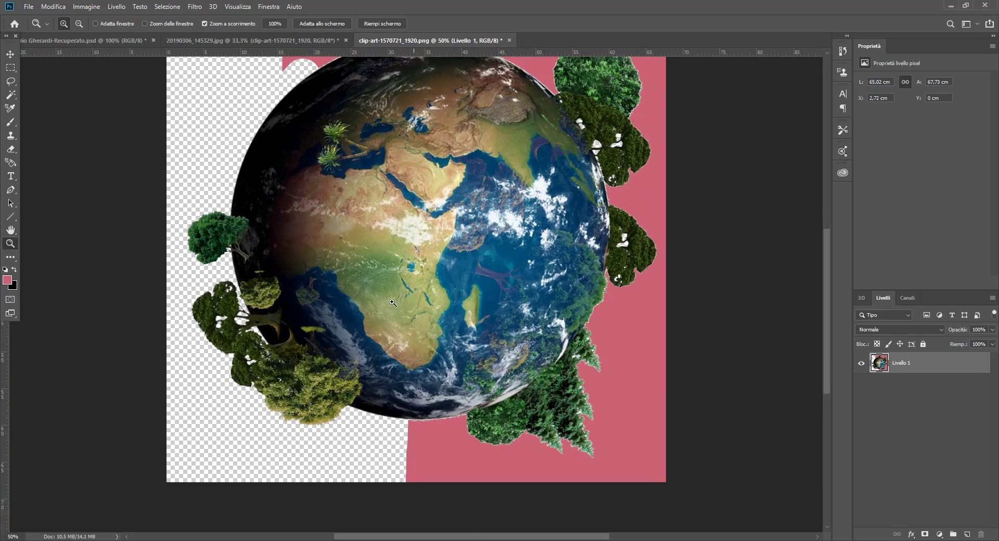
pyautogui.click(12, 151)
pyautogui.moveTo(443, 476)
pyautogui.mouseDown()
pyautogui.moveTo(407, 441)
pyautogui.moveTo(443, 436)
pyautogui.moveTo(479, 469)
pyautogui.mouseUp()
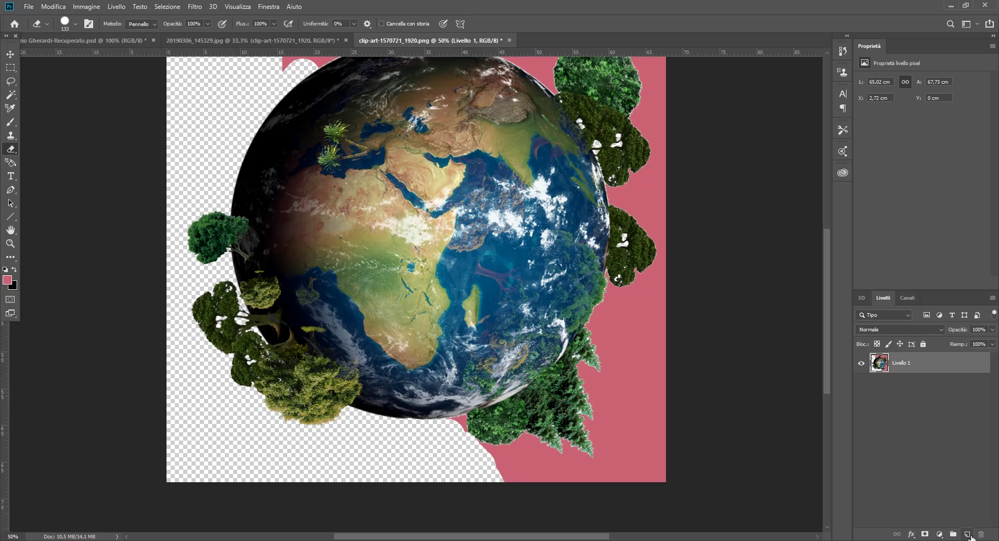
pyautogui.click(226, 40)
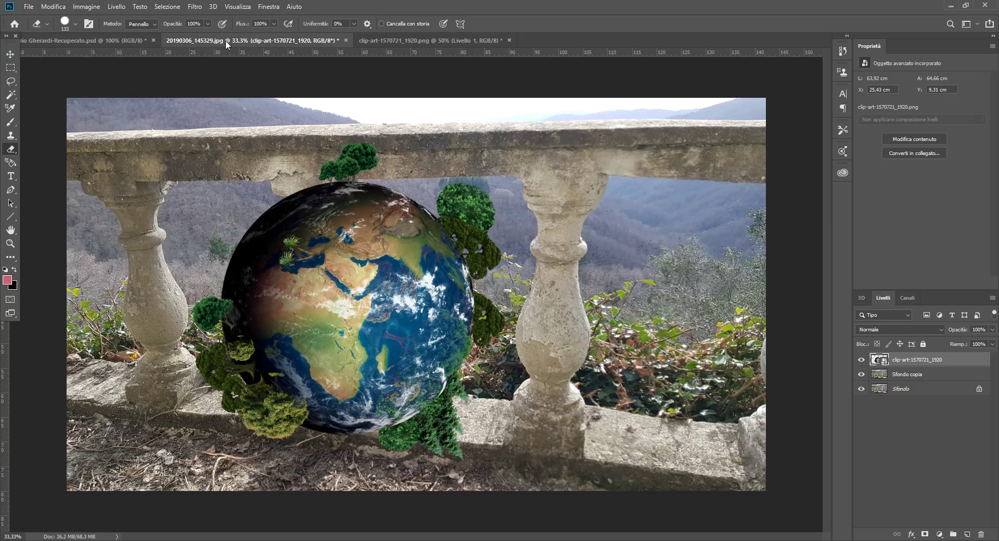
# - Erase a patch of the right baluster on Sfondo copia and make the Sfondo layer visible again
pyautogui.click(924, 376)
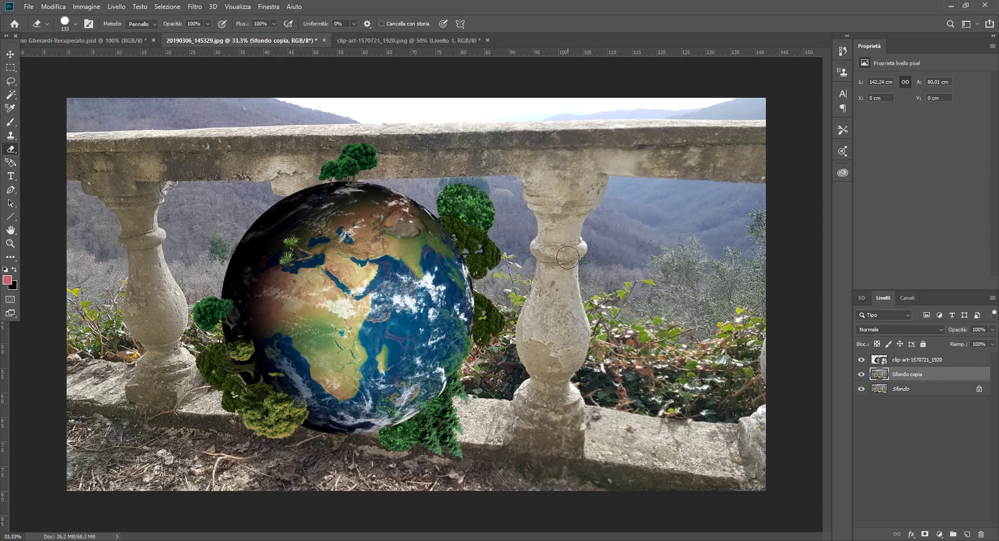
pyautogui.moveTo(557, 305); pyautogui.dragTo(550, 274)
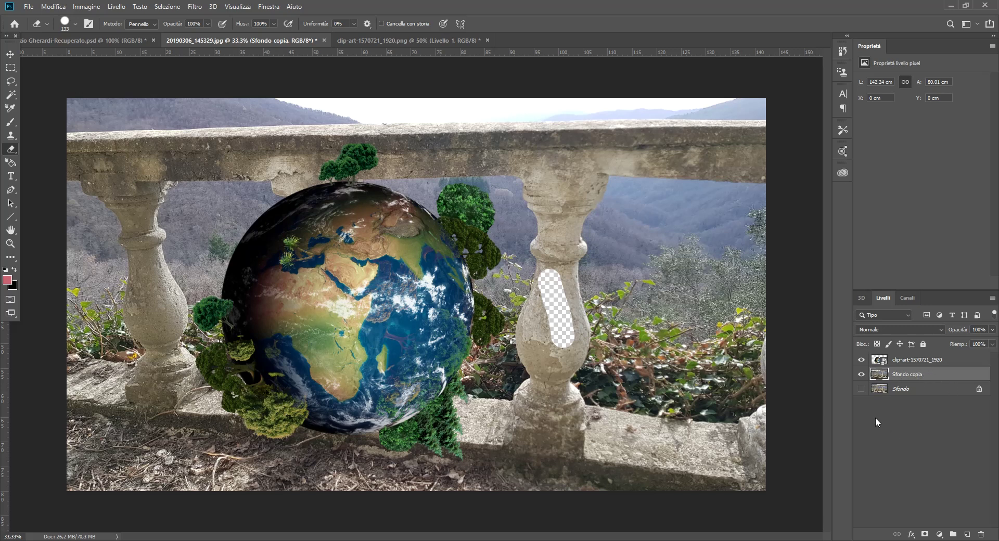
pyautogui.click(53, 7)
pyautogui.click(78, 17)
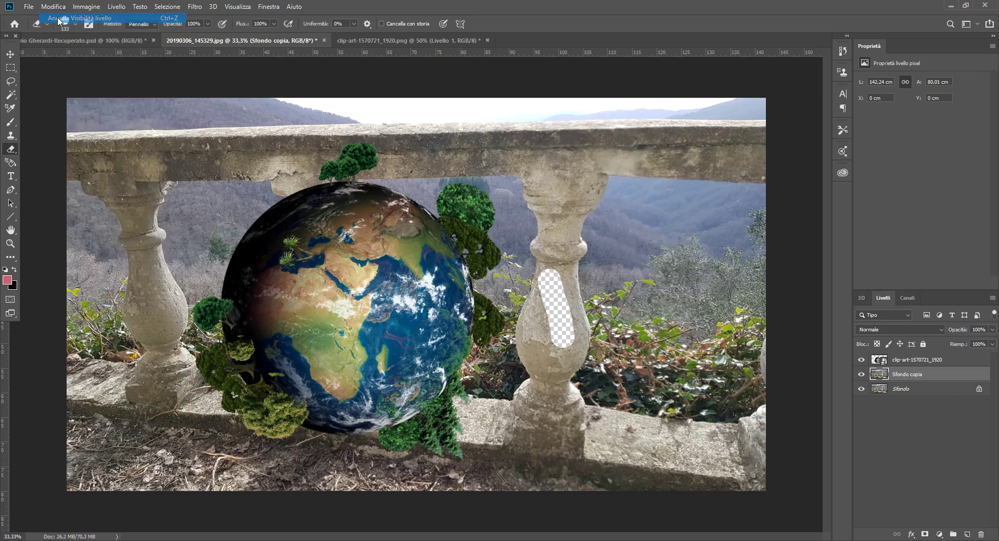
# - In the clip-art document, erase the pink background below the bottom trees
pyautogui.click(370, 40)
pyautogui.moveTo(507, 427)
pyautogui.mouseDown()
pyautogui.moveTo(501, 466)
pyautogui.moveTo(473, 461)
pyautogui.moveTo(584, 475)
pyautogui.moveTo(635, 340)
pyautogui.moveTo(669, 501)
pyautogui.moveTo(644, 472)
pyautogui.moveTo(617, 326)
pyautogui.moveTo(671, 265)
pyautogui.moveTo(658, 213)
pyautogui.moveTo(668, 242)
pyautogui.mouseUp()
pyautogui.scroll(3, 668, 242)
pyautogui.scroll(2, 673, 312)
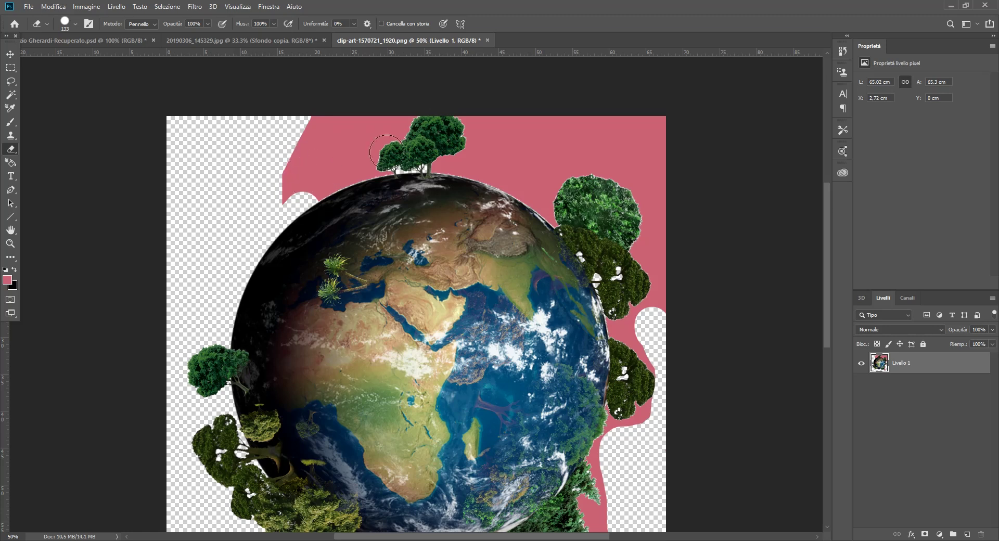
# - Magic Wand-select the pink area and erase it between the top and right trees, plus a speck
pyautogui.click(11, 94)
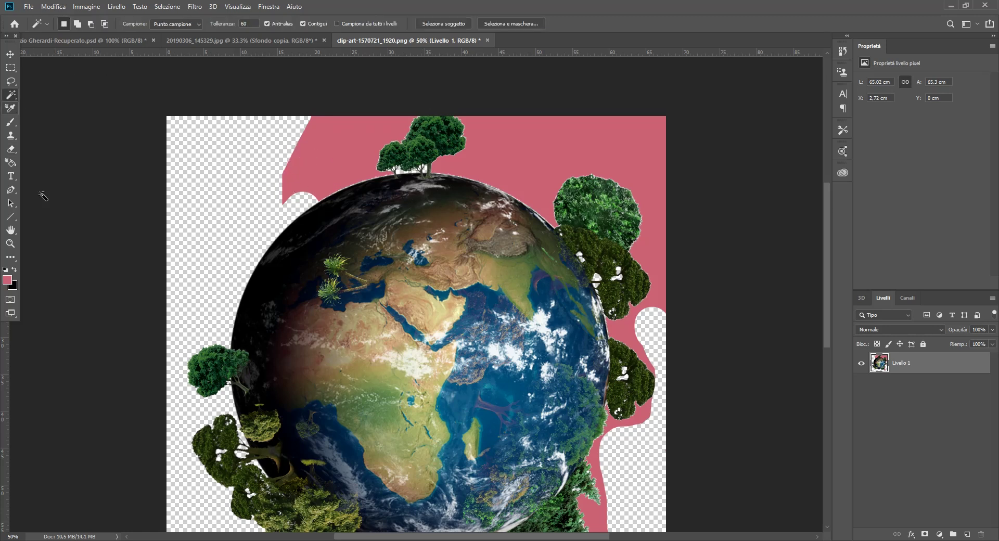
pyautogui.click(551, 153)
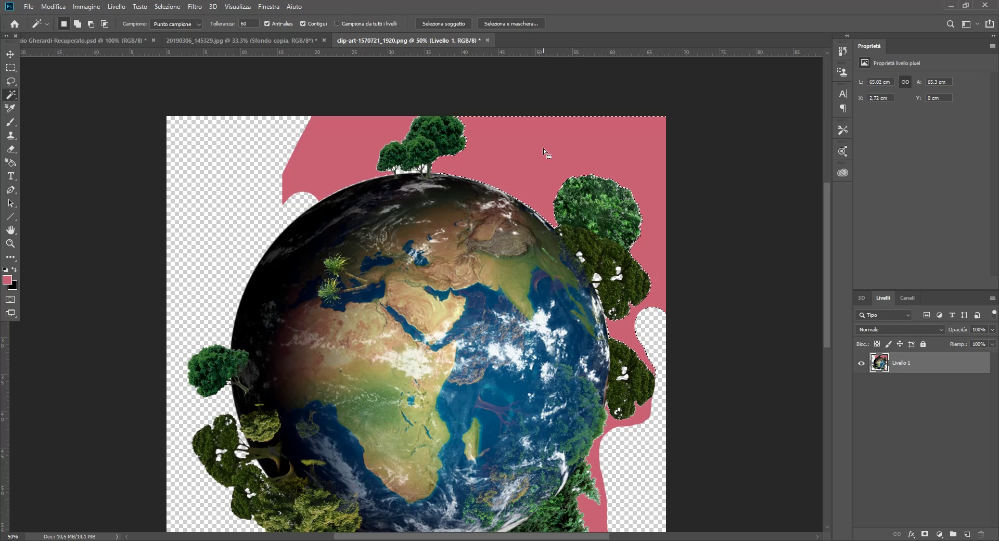
pyautogui.click(14, 151)
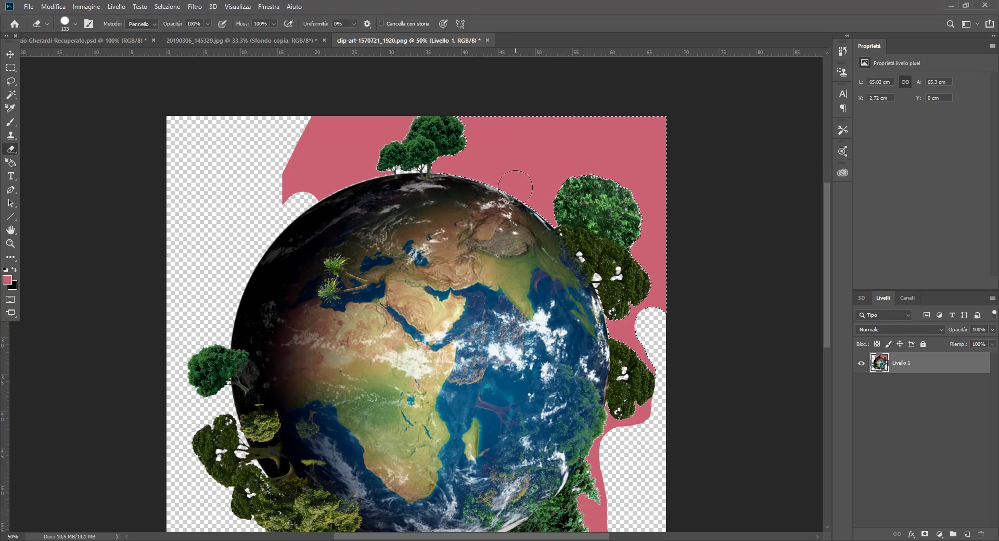
pyautogui.moveTo(528, 151)
pyautogui.mouseDown()
pyautogui.moveTo(644, 155)
pyautogui.moveTo(649, 359)
pyautogui.mouseUp()
pyautogui.click(550, 223)
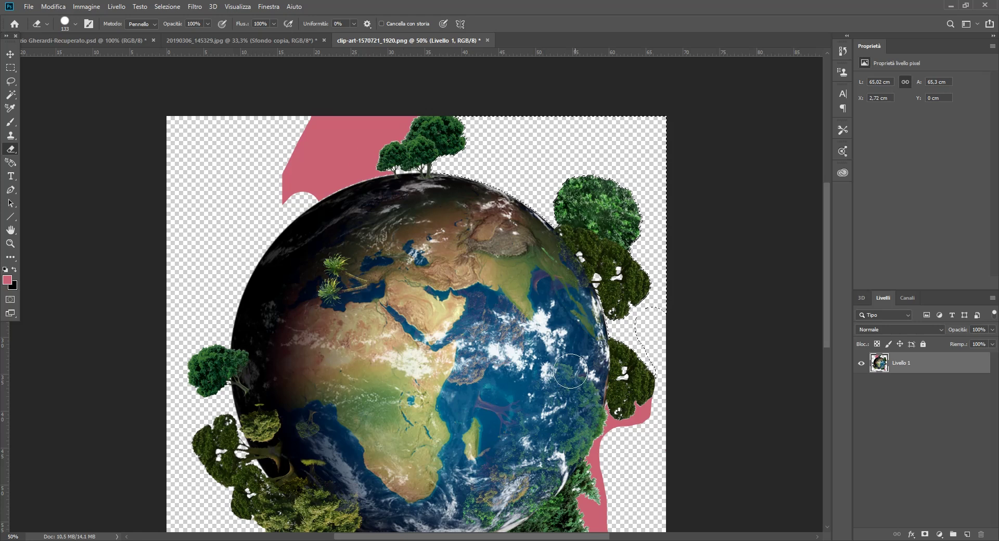
pyautogui.scroll(-5, 712, 225)
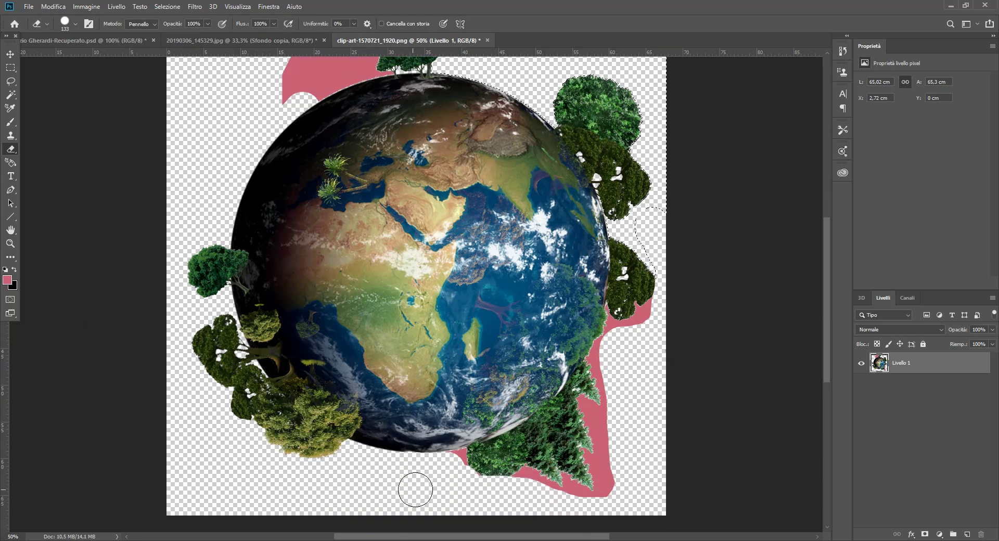
# - Save the cleaned globe clip-art as a PNG via Salva con nome
pyautogui.click(23, 6)
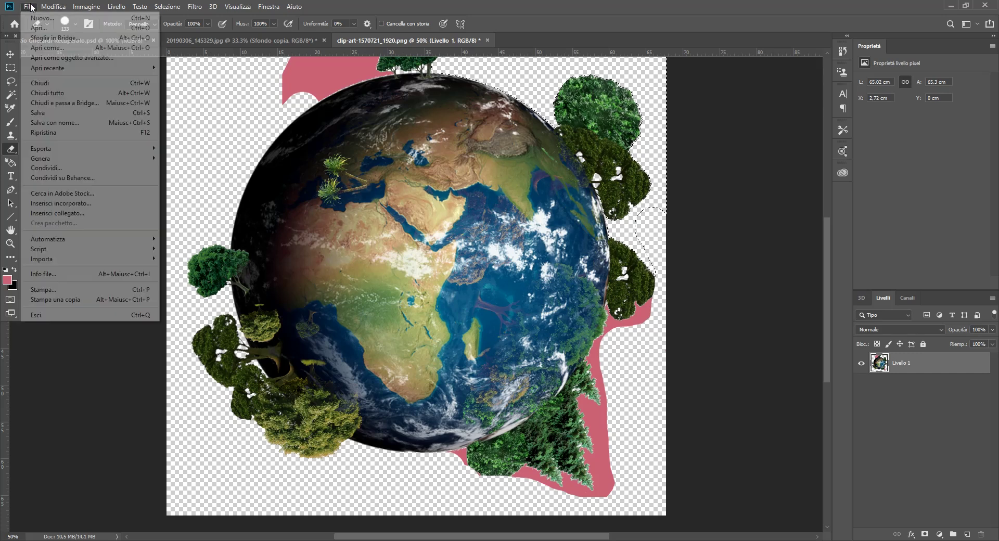
pyautogui.click(55, 124)
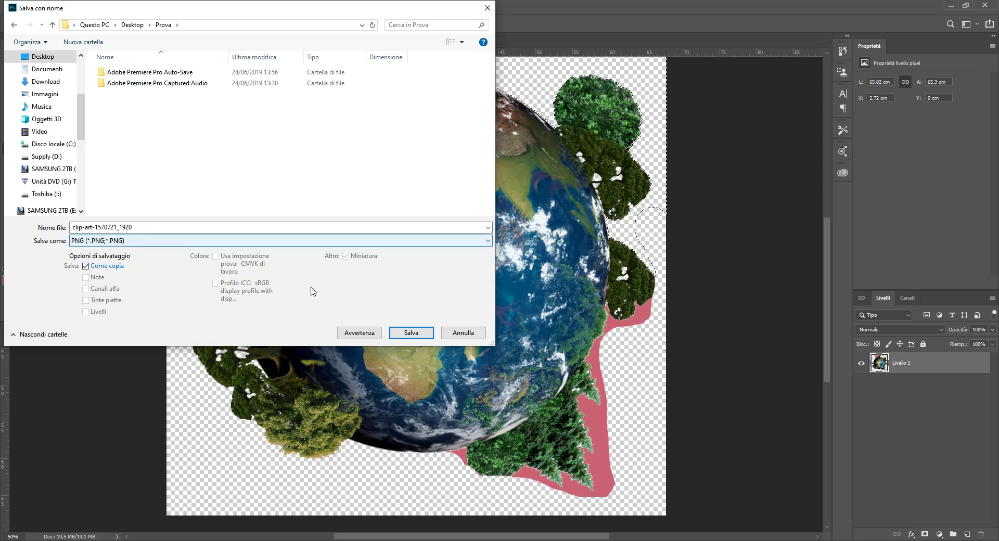
pyautogui.click(409, 333)
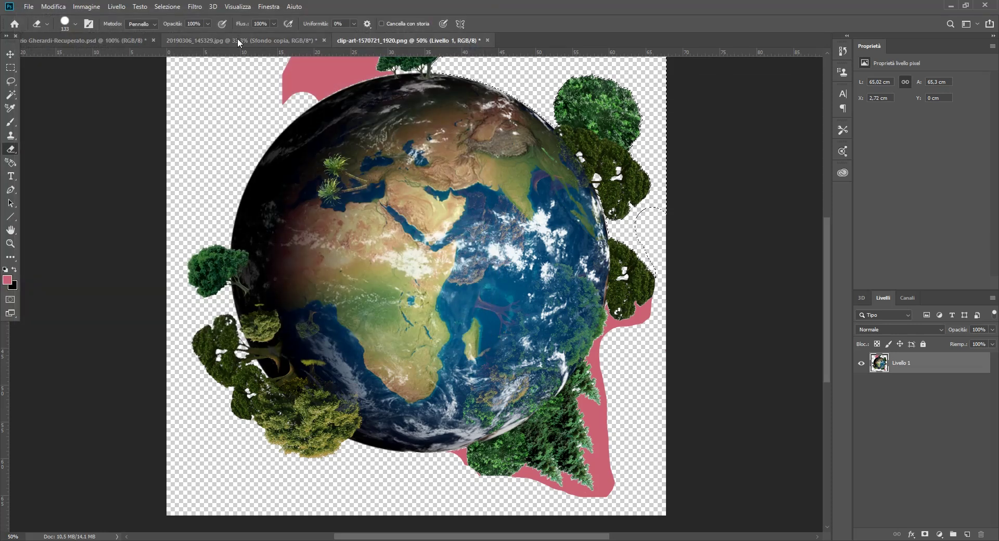
# - In the balustrade photo, move the globe right between the balusters onto the ledge
pyautogui.click(239, 40)
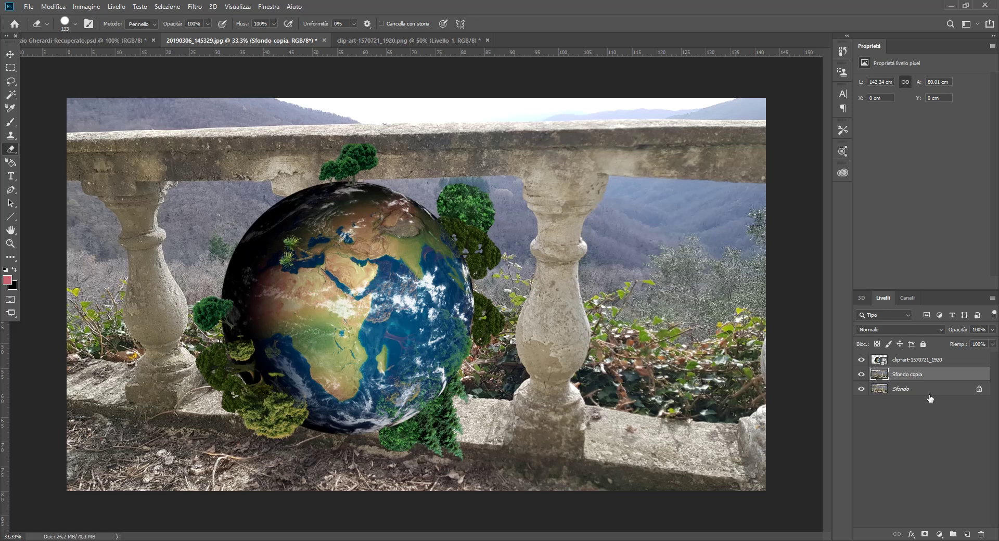
pyautogui.click(11, 58)
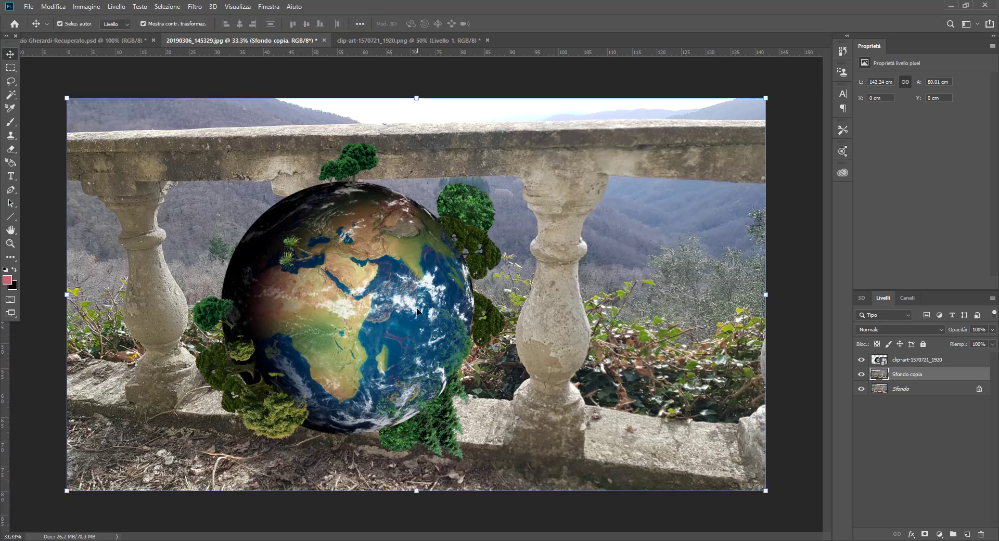
pyautogui.moveTo(417, 311)
pyautogui.mouseDown()
pyautogui.moveTo(355, 298)
pyautogui.moveTo(329, 311)
pyautogui.mouseUp()
pyautogui.click(571, 252)
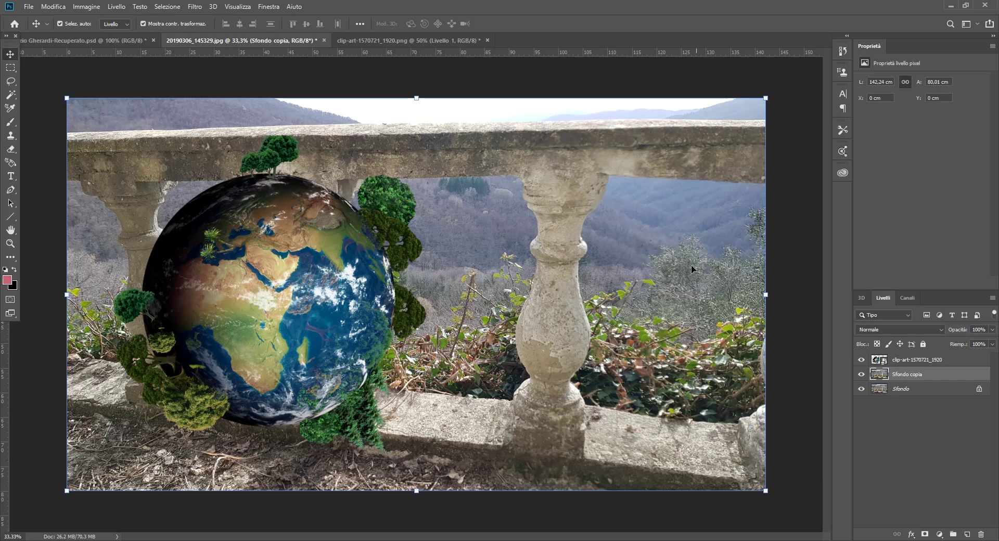
pyautogui.click(267, 253)
pyautogui.moveTo(267, 253)
pyautogui.mouseDown()
pyautogui.moveTo(411, 281)
pyautogui.moveTo(395, 266)
pyautogui.mouseUp()
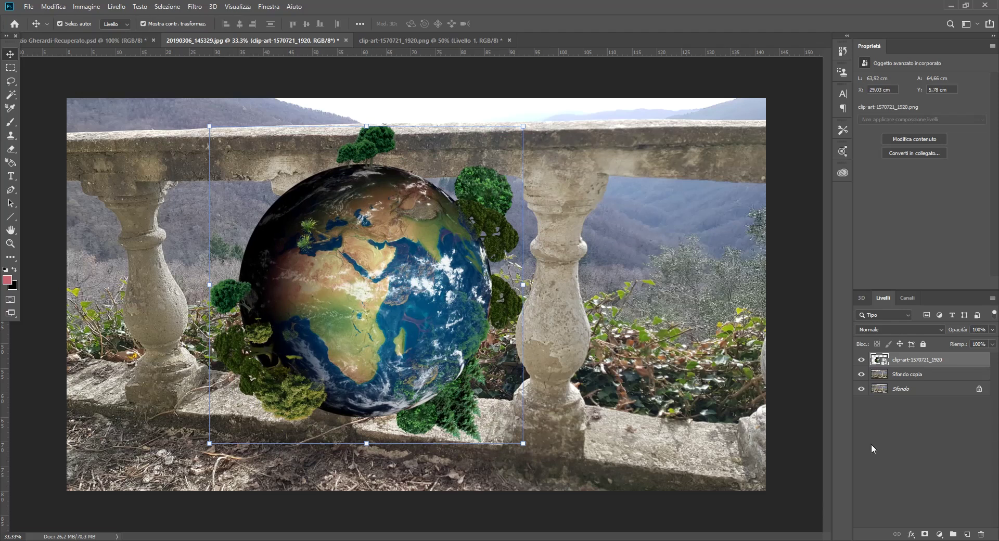
# - Open the globe layer's Blending Options, keep Normale mode, and try fill opacity and blend-if sliders
pyautogui.click(912, 534)
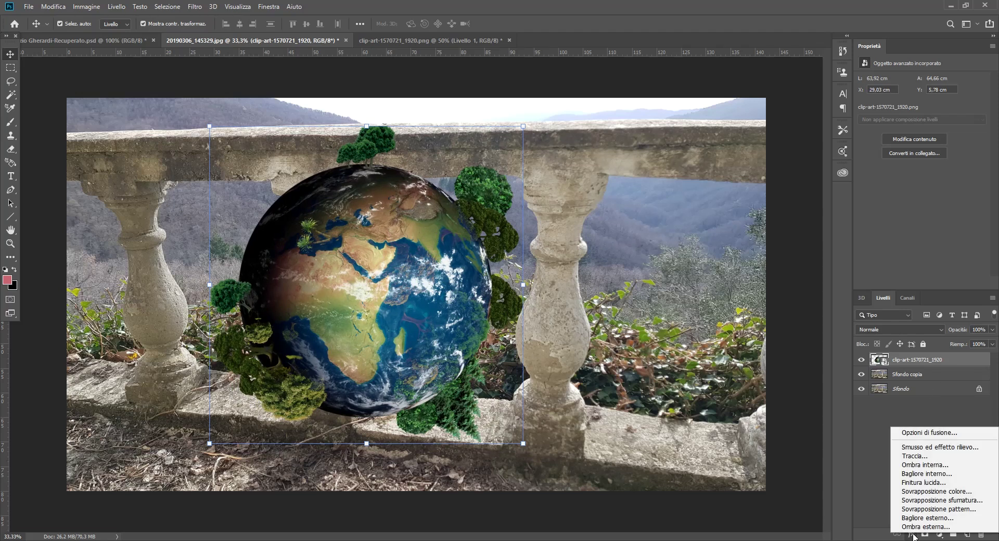
pyautogui.click(947, 435)
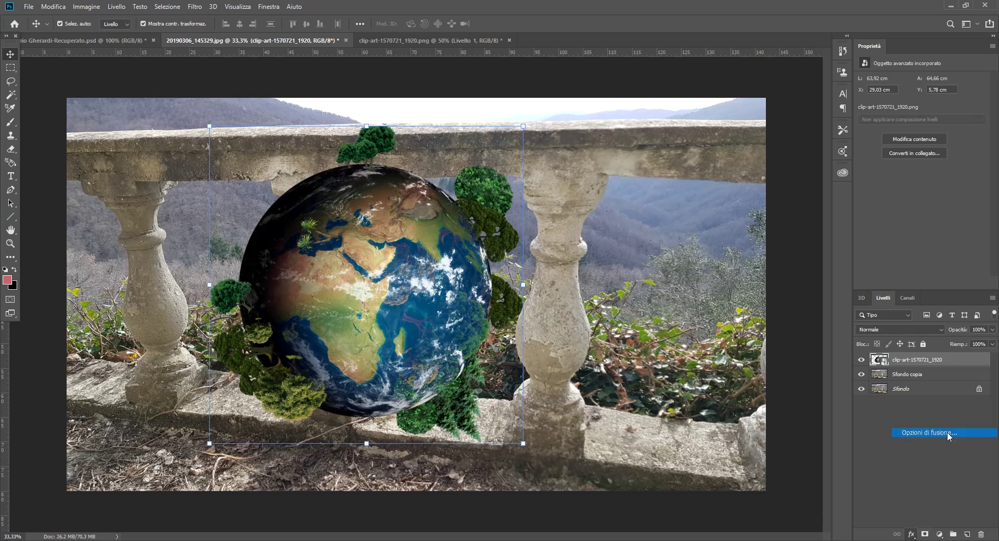
pyautogui.moveTo(571, 227)
pyautogui.mouseDown()
pyautogui.moveTo(655, 281)
pyautogui.moveTo(598, 287)
pyautogui.moveTo(737, 276)
pyautogui.mouseUp()
pyautogui.scroll(-5, 769, 325)
pyautogui.scroll(5, 769, 322)
pyautogui.click(775, 313)
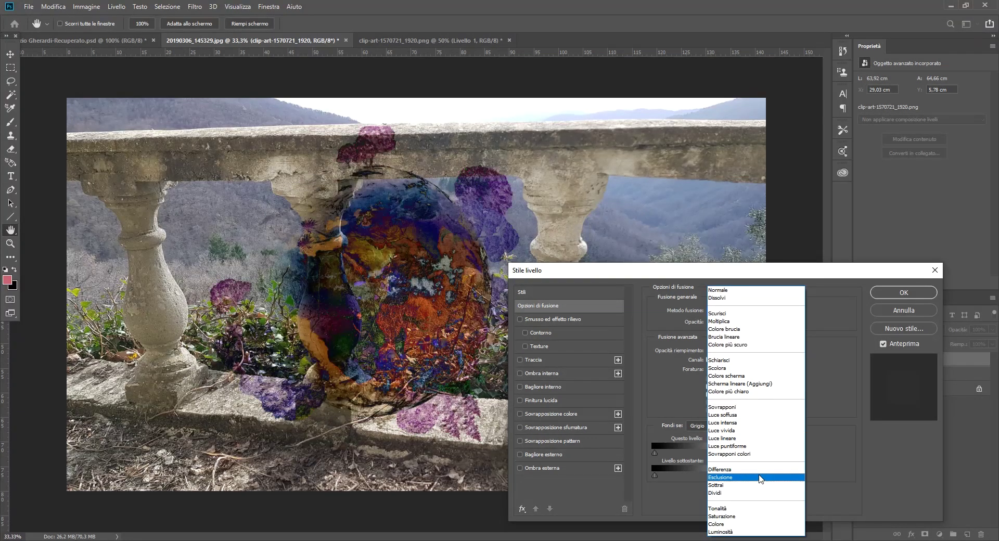
pyautogui.click(718, 290)
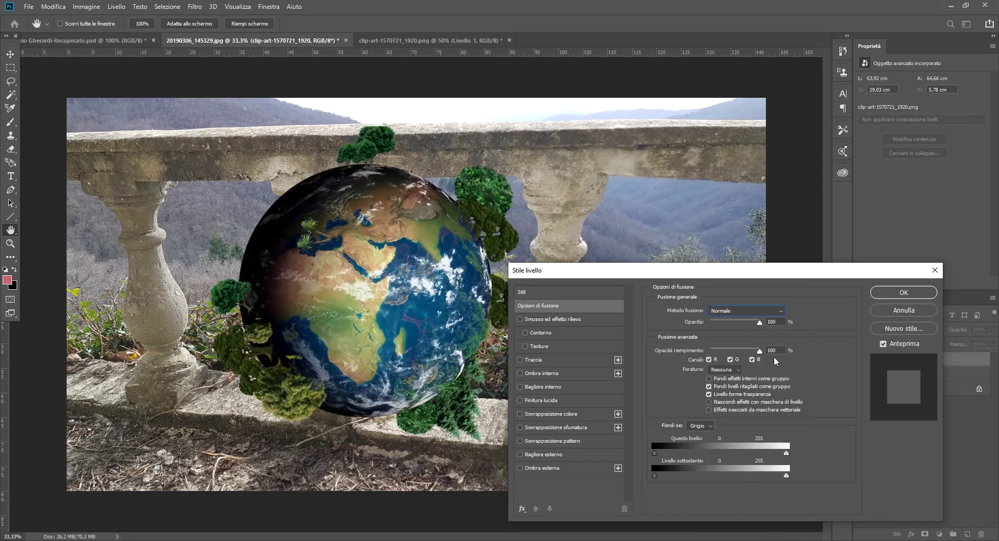
pyautogui.moveTo(761, 355)
pyautogui.mouseDown()
pyautogui.moveTo(736, 350)
pyautogui.moveTo(772, 351)
pyautogui.mouseUp()
pyautogui.moveTo(654, 452)
pyautogui.mouseDown()
pyautogui.moveTo(692, 441)
pyautogui.moveTo(648, 441)
pyautogui.mouseUp()
pyautogui.click(709, 427)
# - Enable Bevel and Emboss on the globe with adjusted depth, size 0 px and lighting angle 147
pyautogui.click(564, 319)
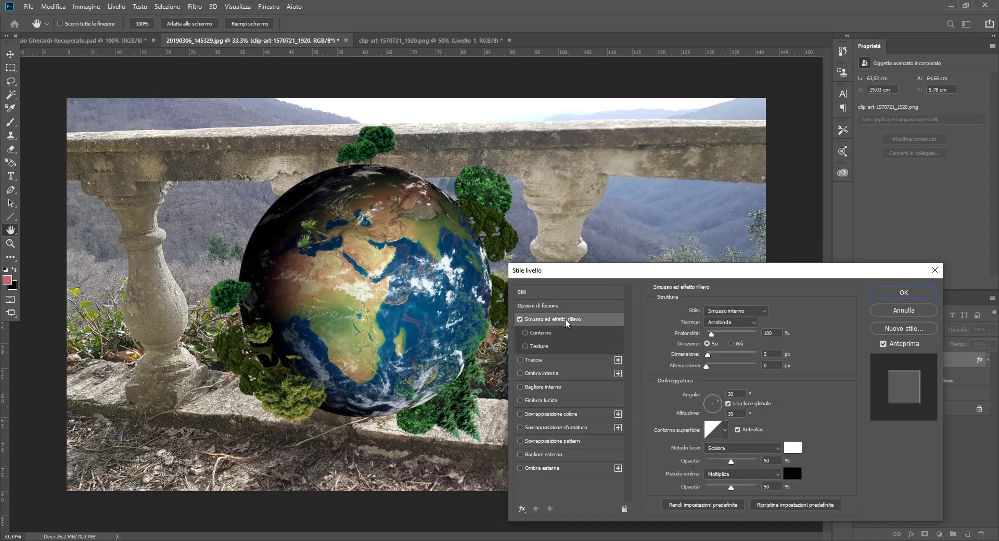
pyautogui.moveTo(714, 336)
pyautogui.mouseDown()
pyautogui.moveTo(723, 336)
pyautogui.moveTo(269, 411)
pyautogui.mouseUp()
pyautogui.moveTo(702, 341); pyautogui.dragTo(705, 335)
pyautogui.moveTo(710, 359)
pyautogui.mouseDown()
pyautogui.moveTo(720, 339)
pyautogui.moveTo(751, 355)
pyautogui.moveTo(702, 354)
pyautogui.mouseUp()
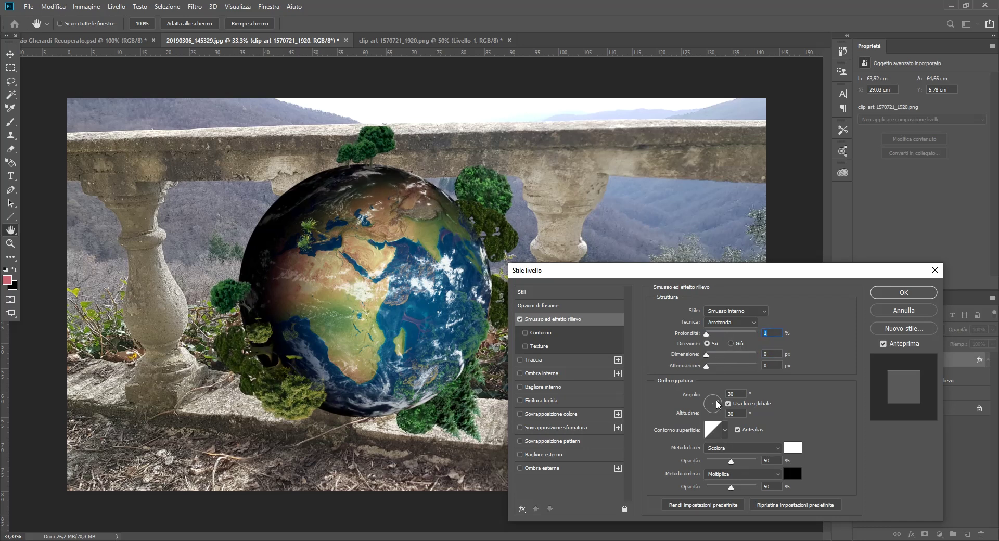
pyautogui.moveTo(715, 402); pyautogui.dragTo(717, 401)
pyautogui.click(716, 398)
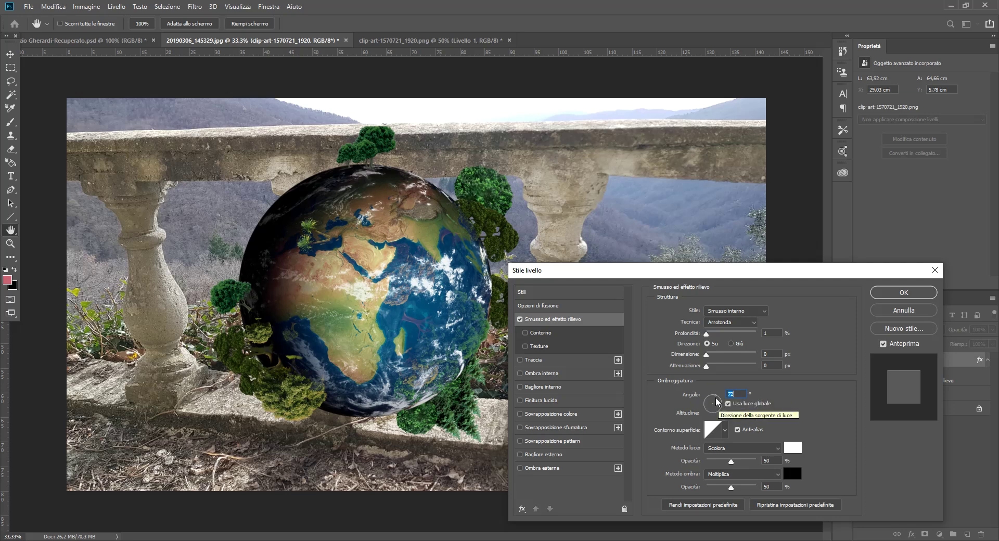
pyautogui.moveTo(716, 397)
pyautogui.mouseDown()
pyautogui.moveTo(709, 404)
pyautogui.moveTo(717, 399)
pyautogui.mouseUp()
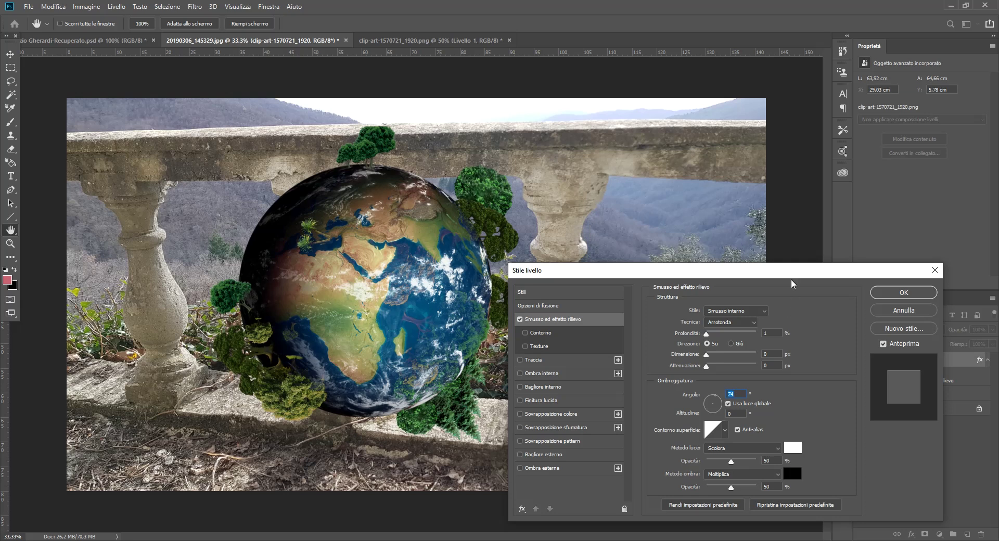
# - Keep the highlight mode at Scolora, add a bevel texture, then switch Bevel and Emboss off
pyautogui.moveTo(792, 270); pyautogui.dragTo(785, 207)
pyautogui.click(747, 387)
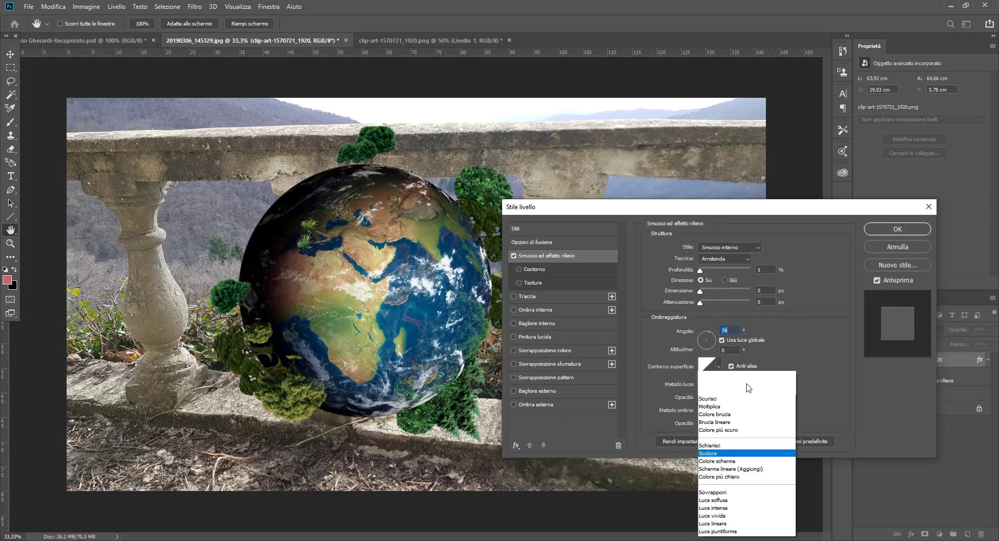
pyautogui.click(765, 214)
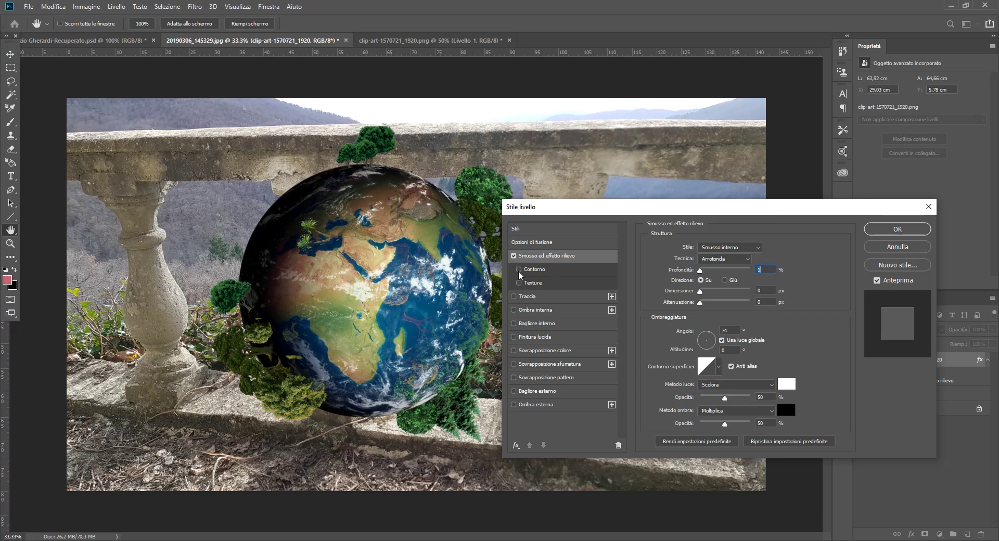
pyautogui.click(519, 283)
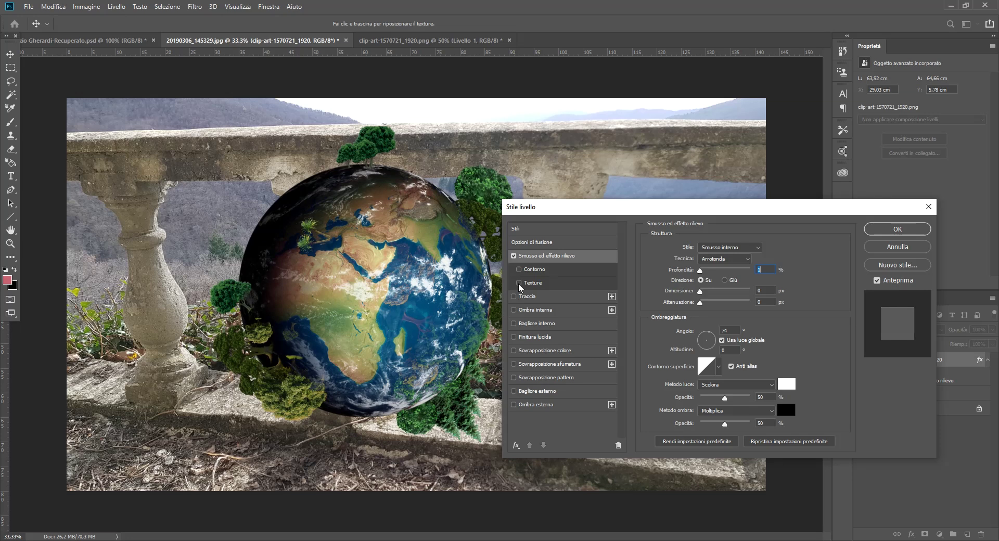
pyautogui.click(514, 256)
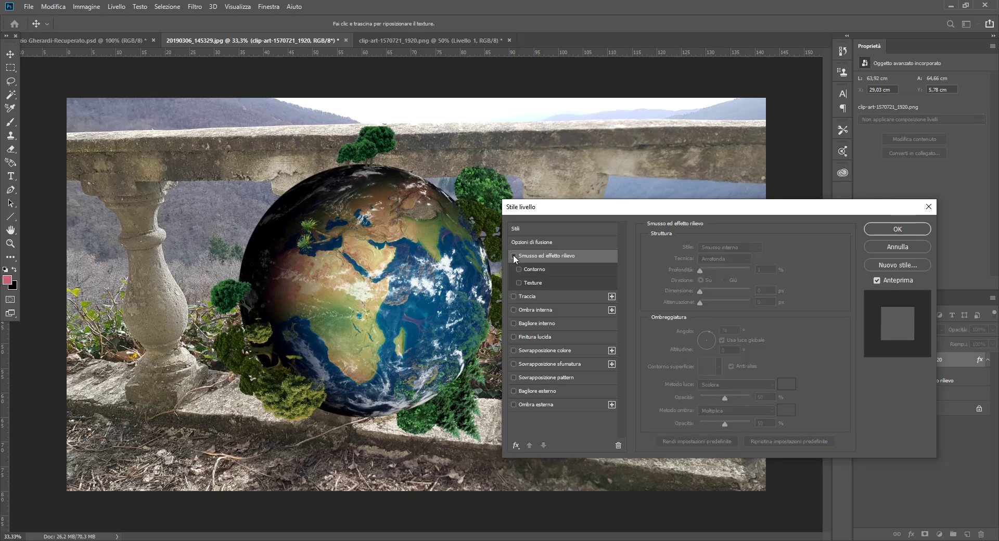
# - Add a Traccia stroke to the globe at 65 px size and 100% opacity
pyautogui.click(536, 296)
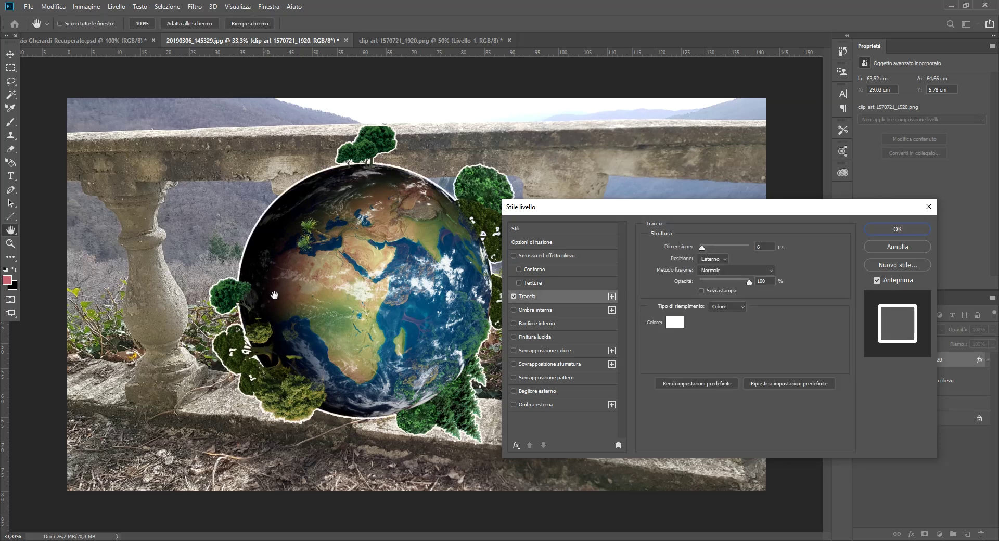
pyautogui.moveTo(627, 215); pyautogui.dragTo(665, 227)
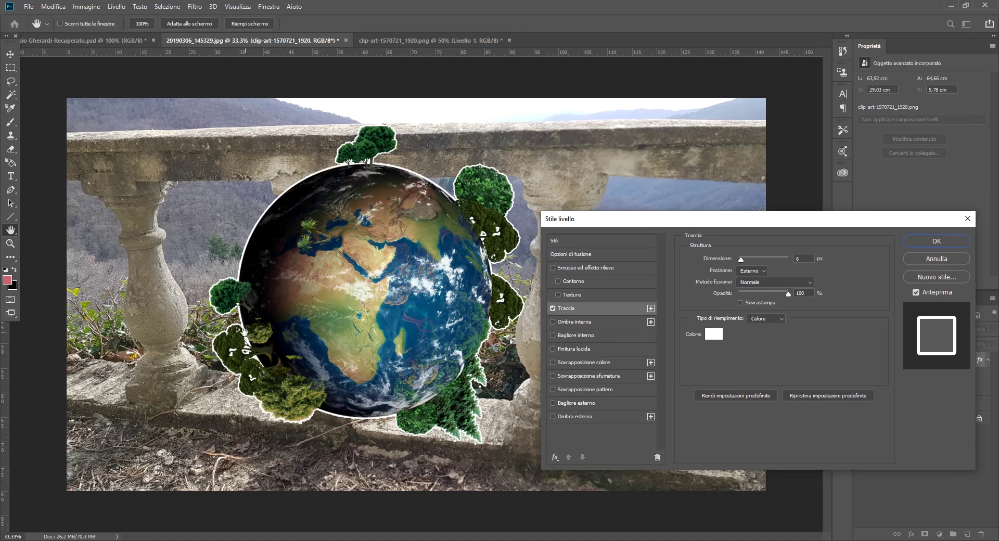
pyautogui.moveTo(741, 260); pyautogui.dragTo(748, 264)
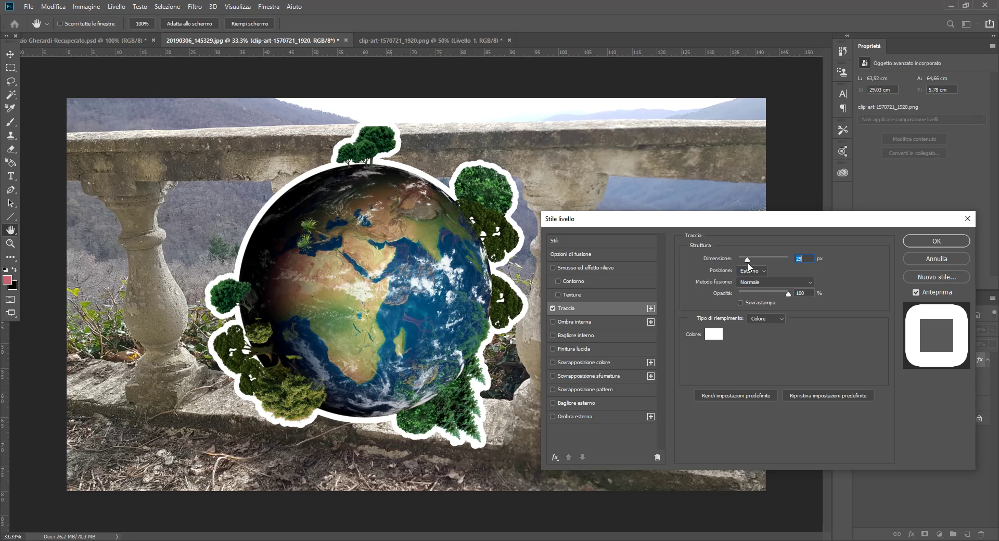
pyautogui.moveTo(747, 260); pyautogui.dragTo(735, 260)
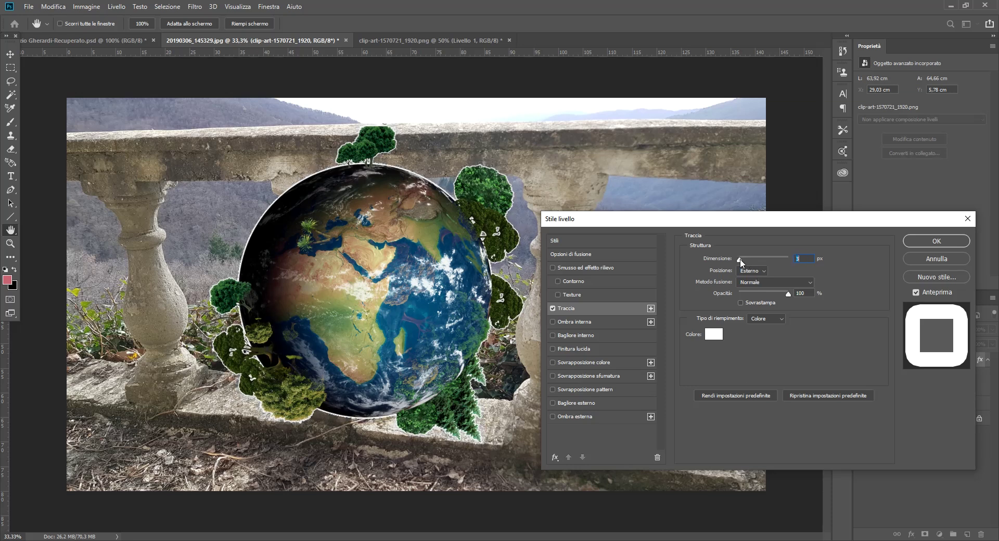
pyautogui.moveTo(739, 259); pyautogui.dragTo(754, 260)
pyautogui.moveTo(779, 293); pyautogui.dragTo(800, 293)
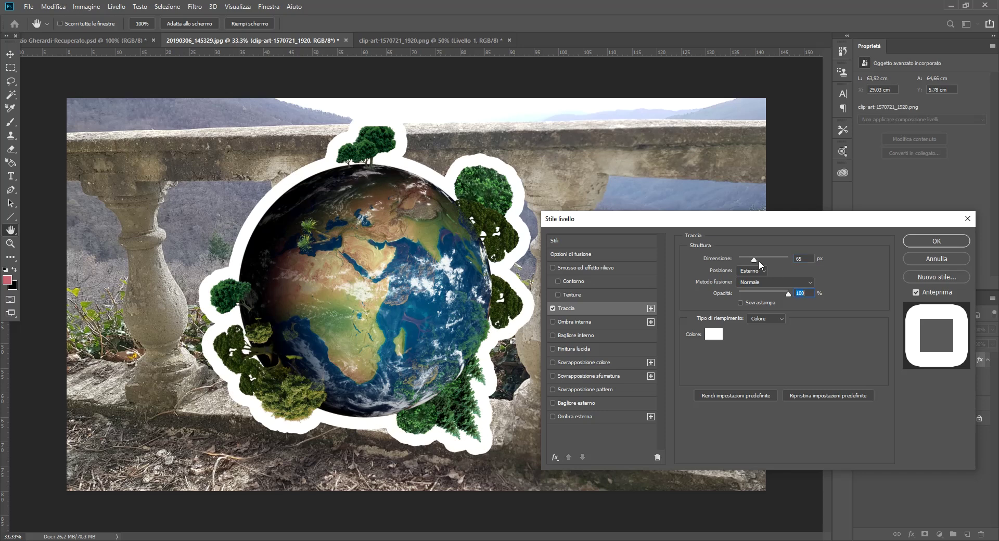
# - Set the stroke colour to ff0000, compare it on and off, and leave it switched off
pyautogui.click(714, 335)
pyautogui.write('ff0000')
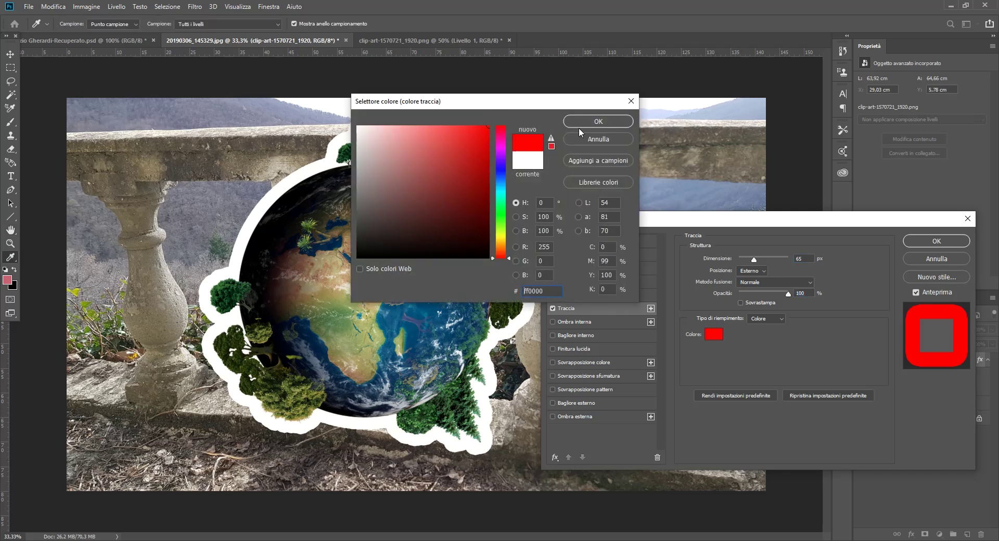
pyautogui.click(586, 123)
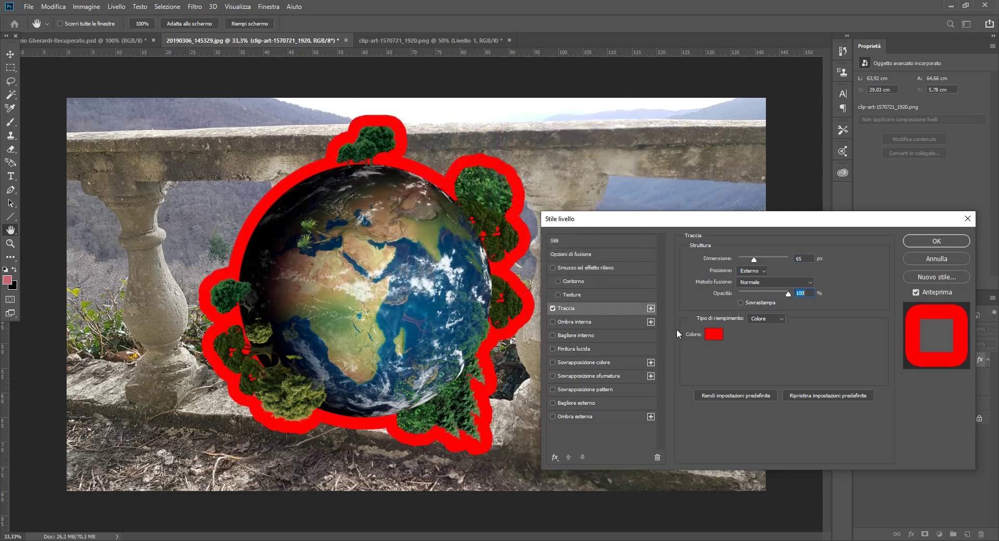
pyautogui.click(553, 308)
pyautogui.click(554, 308)
pyautogui.click(552, 308)
pyautogui.click(553, 308)
# - Add an inner shadow to the globe with lower opacity and a 40 px size
pyautogui.click(554, 321)
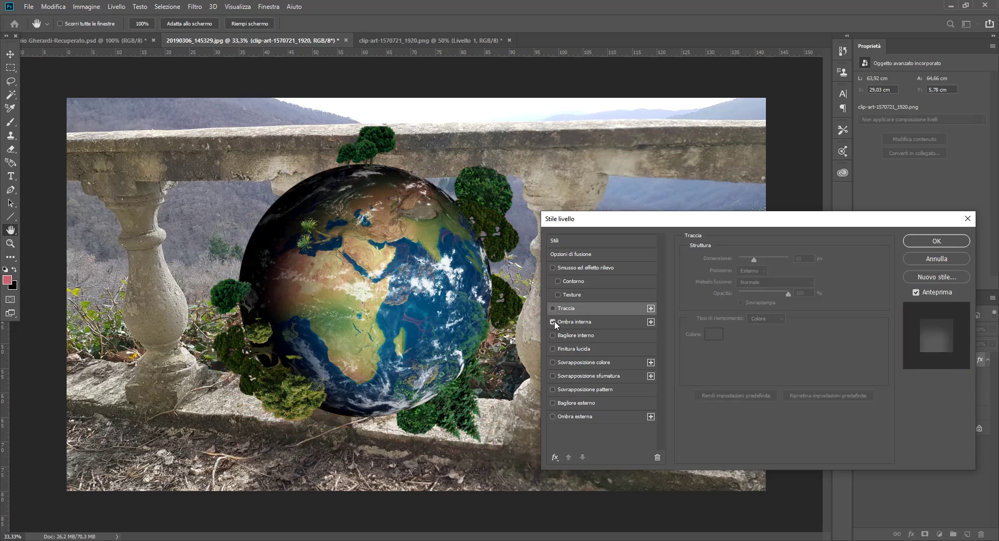
pyautogui.click(613, 324)
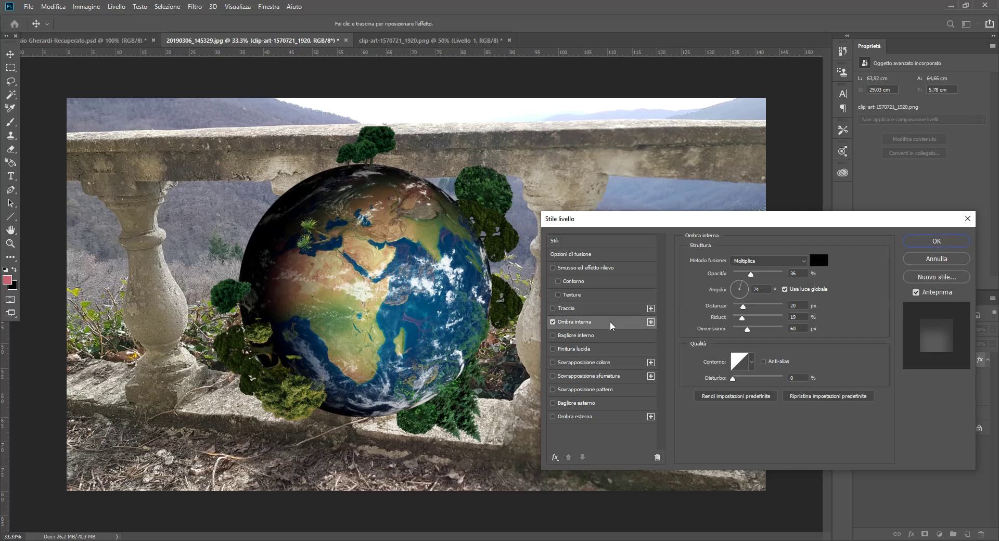
pyautogui.moveTo(759, 275)
pyautogui.mouseDown()
pyautogui.moveTo(748, 274)
pyautogui.moveTo(766, 305)
pyautogui.moveTo(743, 332)
pyautogui.mouseUp()
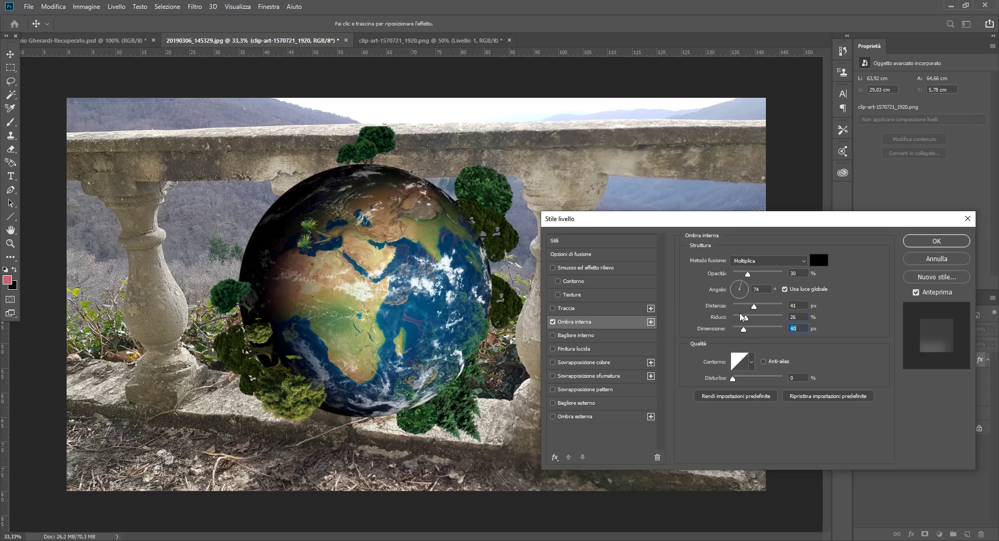
pyautogui.moveTo(733, 378)
pyautogui.mouseDown()
pyautogui.moveTo(757, 378)
pyautogui.moveTo(732, 380)
pyautogui.mouseUp()
# - Swap the inner shadow for an inner glow, then preview a satin finish and remove it
pyautogui.click(552, 322)
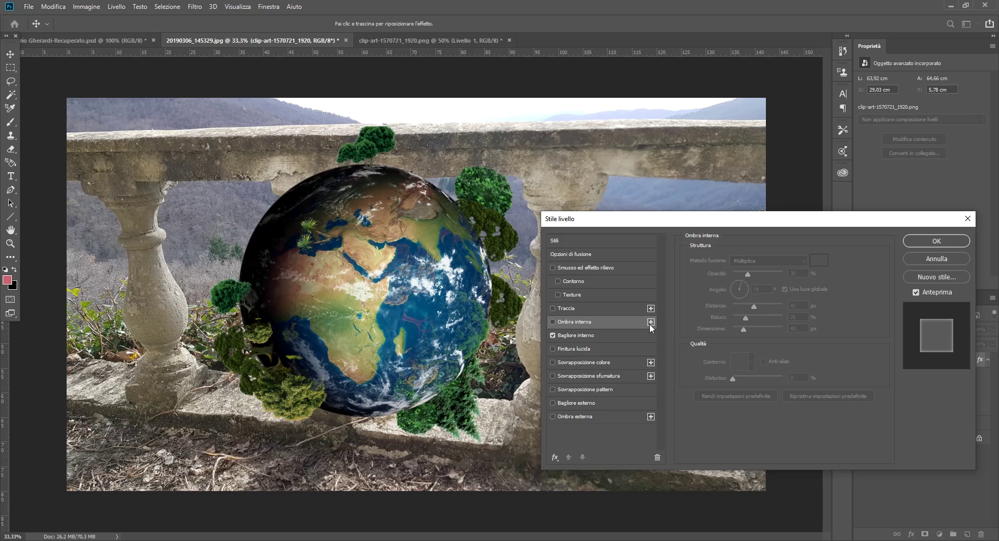
pyautogui.click(603, 335)
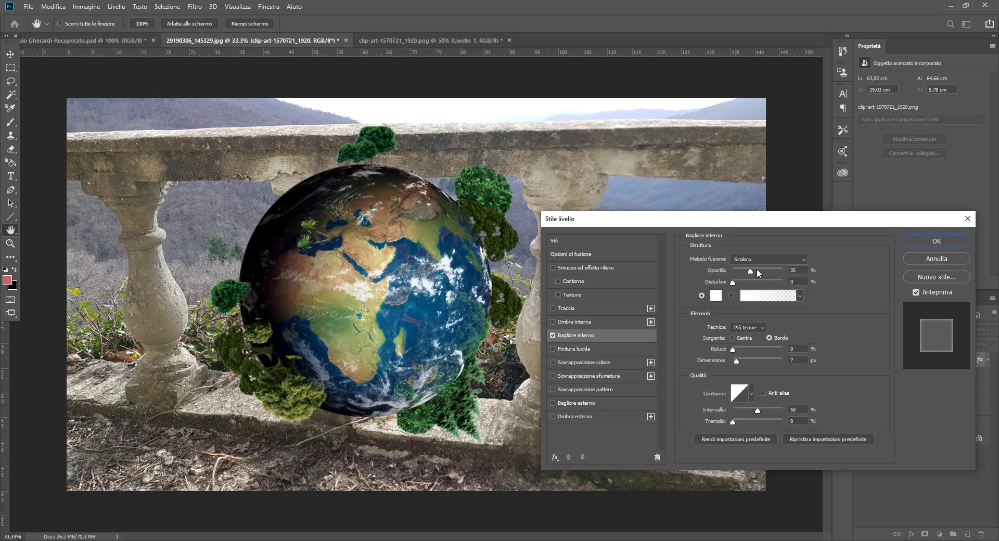
pyautogui.moveTo(750, 269)
pyautogui.mouseDown()
pyautogui.moveTo(776, 269)
pyautogui.moveTo(747, 270)
pyautogui.moveTo(767, 270)
pyautogui.moveTo(747, 271)
pyautogui.moveTo(741, 283)
pyautogui.mouseUp()
pyautogui.click(553, 335)
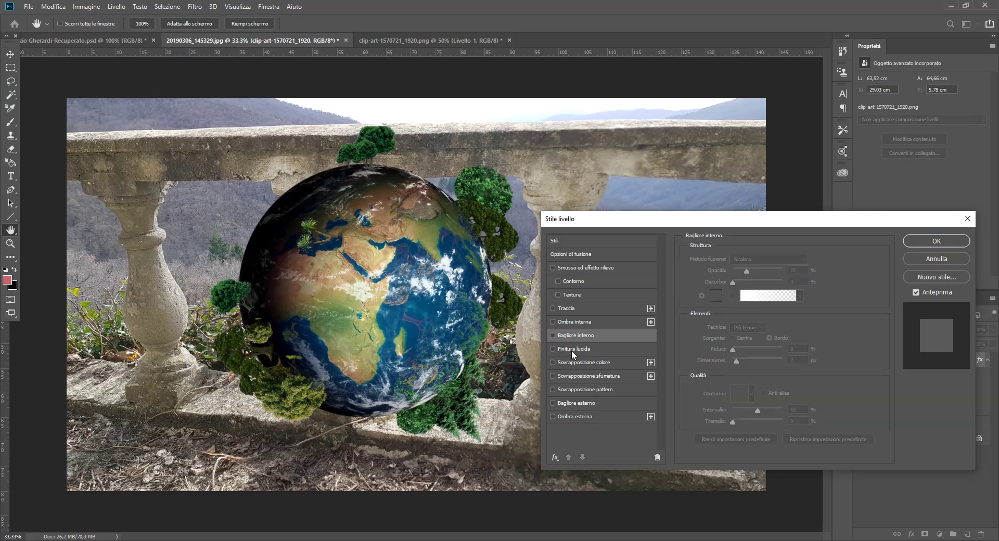
pyautogui.moveTo(760, 275)
pyautogui.mouseDown()
pyautogui.moveTo(734, 275)
pyautogui.moveTo(780, 275)
pyautogui.moveTo(758, 275)
pyautogui.mouseUp()
pyautogui.click(553, 348)
# - Preview colour and gradient overlays, ending with a pattern overlay on the globe
pyautogui.click(613, 361)
pyautogui.moveTo(782, 275)
pyautogui.mouseDown()
pyautogui.moveTo(766, 273)
pyautogui.moveTo(785, 273)
pyautogui.mouseUp()
pyautogui.click(551, 362)
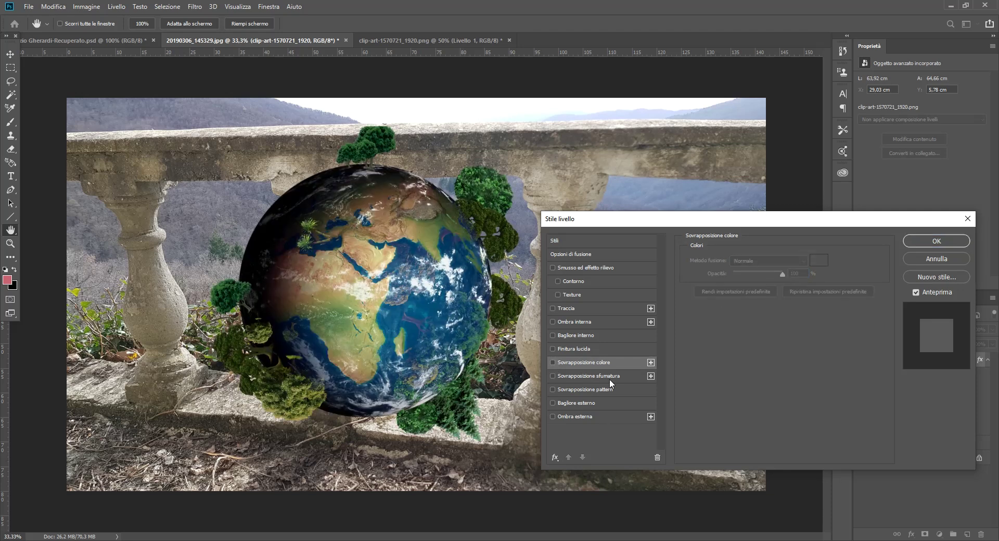
pyautogui.click(609, 377)
pyautogui.click(553, 377)
pyautogui.click(593, 389)
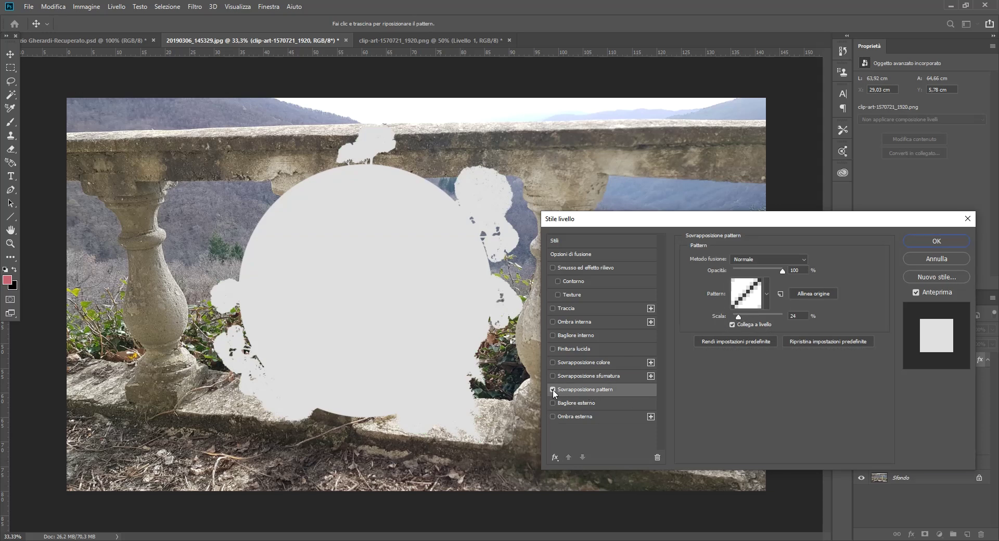
# - Replace the pattern overlay with an outer glow at 75% opacity and slight noise
pyautogui.click(552, 389)
pyautogui.click(602, 402)
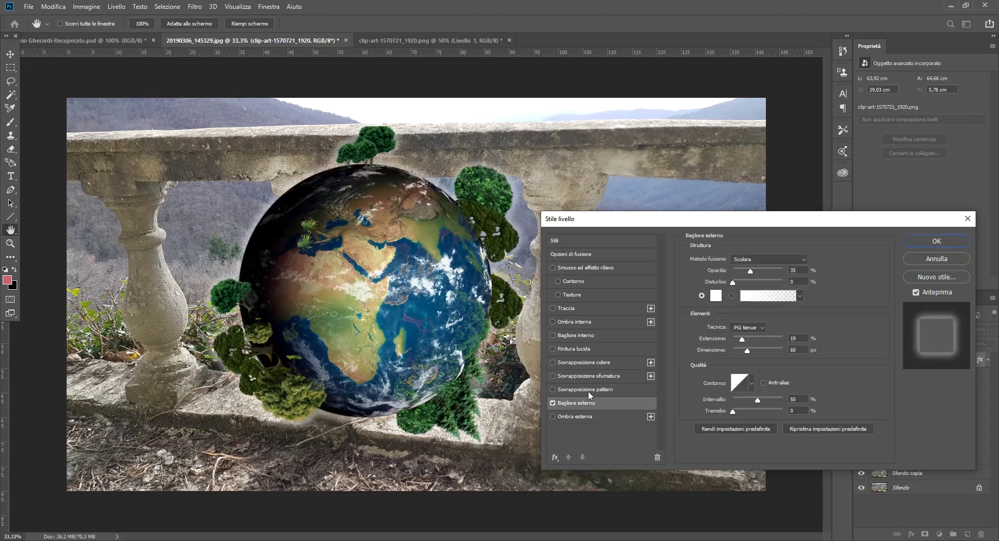
pyautogui.moveTo(751, 270); pyautogui.dragTo(770, 270)
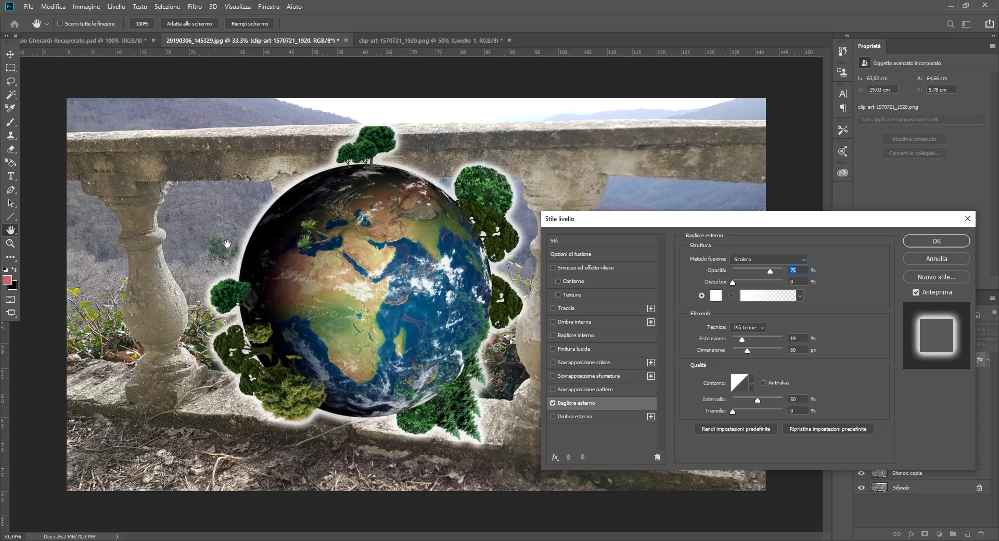
pyautogui.click(553, 308)
pyautogui.moveTo(737, 283); pyautogui.dragTo(740, 283)
# - Make the outer glow yellow (fff600) with 0 spread, range 45 and some jitter
pyautogui.click(716, 295)
pyautogui.moveTo(497, 243); pyautogui.dragTo(497, 237)
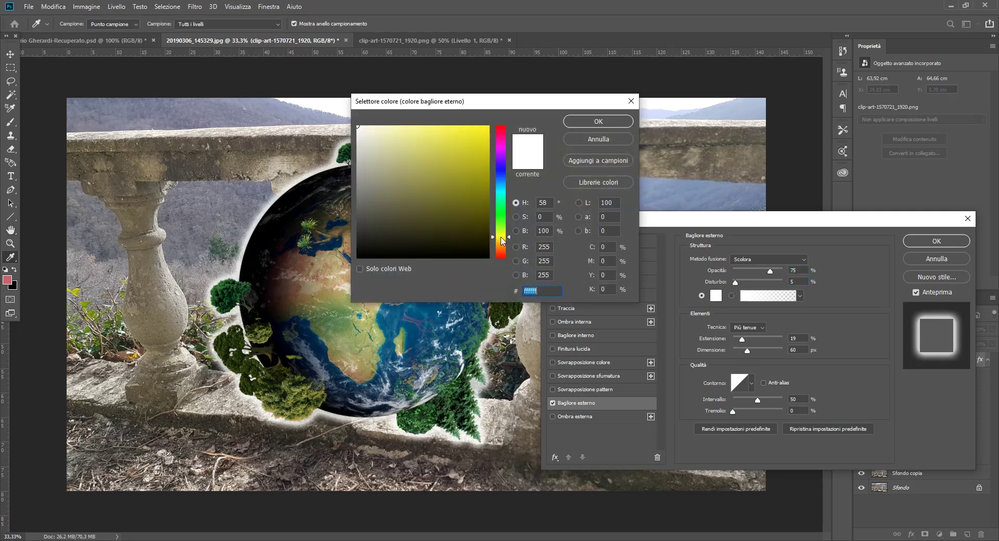
pyautogui.click(488, 127)
pyautogui.click(590, 122)
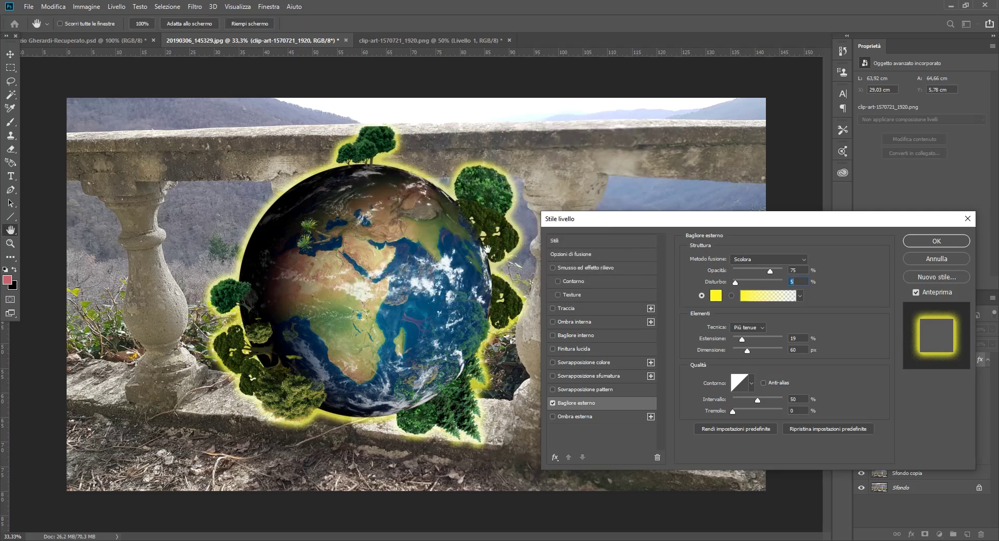
pyautogui.moveTo(743, 341); pyautogui.dragTo(734, 340)
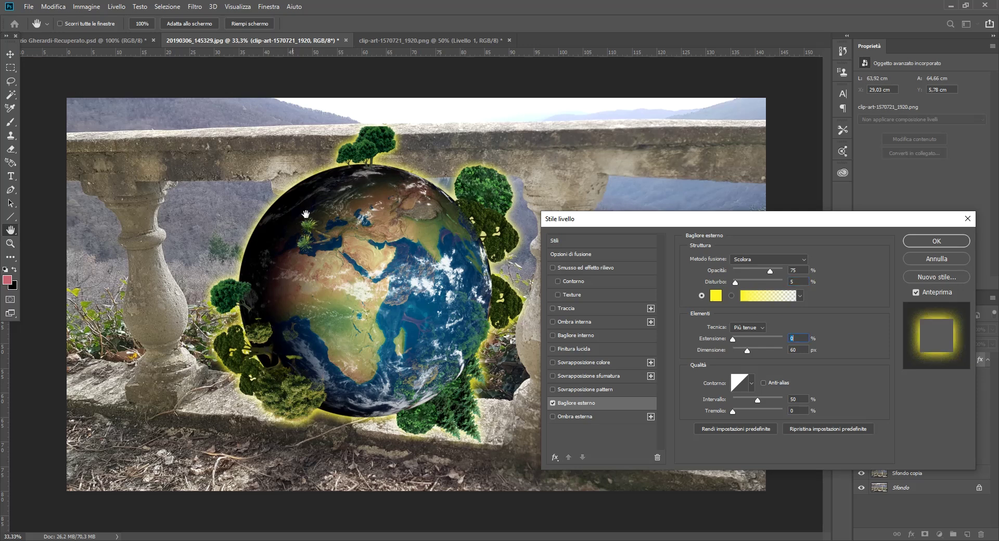
pyautogui.click(754, 398)
pyautogui.moveTo(733, 412)
pyautogui.mouseDown()
pyautogui.moveTo(751, 413)
pyautogui.moveTo(733, 411)
pyautogui.mouseUp()
# - Preview a drop shadow at 0 distance, then drop it and cancel all trial effects
pyautogui.click(552, 403)
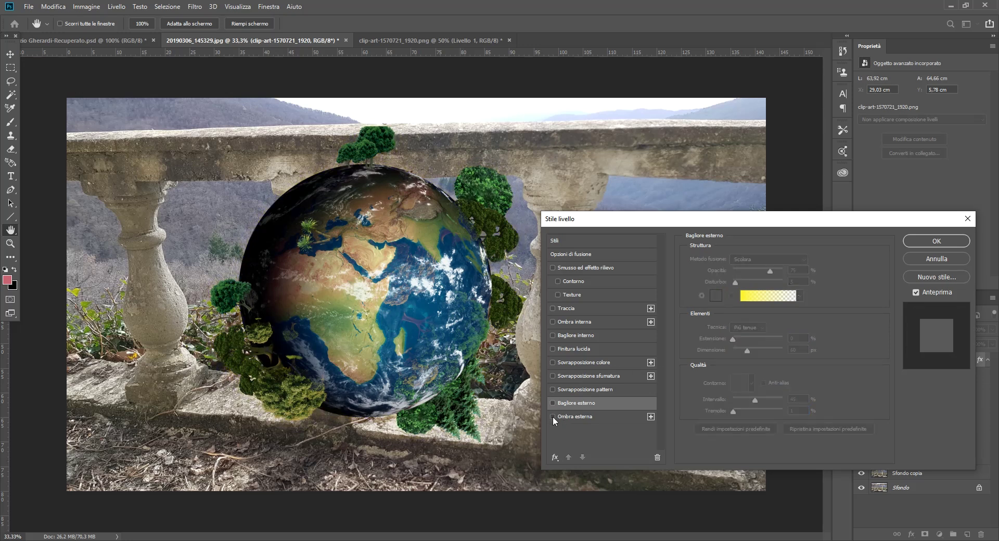
pyautogui.click(598, 420)
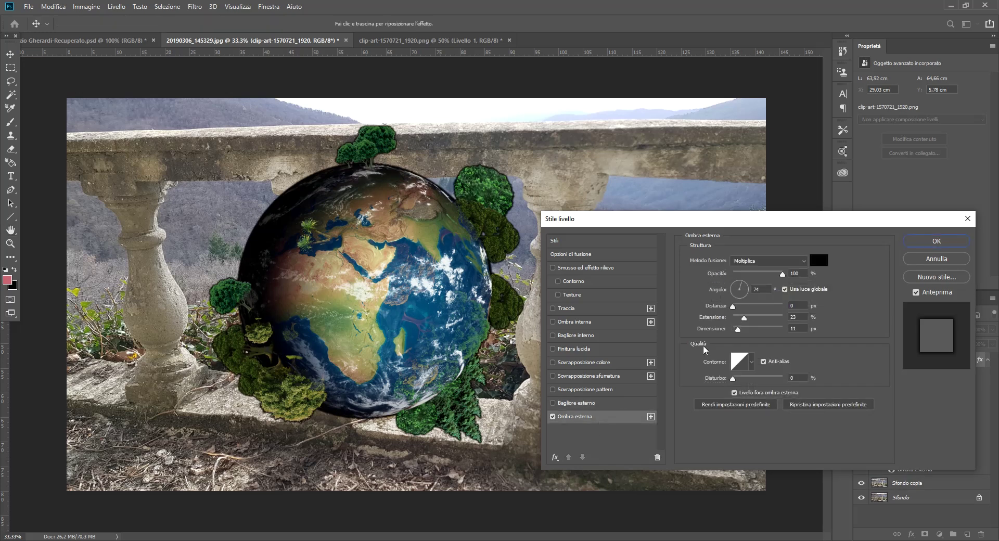
pyautogui.moveTo(781, 275); pyautogui.dragTo(782, 274)
pyautogui.moveTo(733, 306); pyautogui.dragTo(717, 315)
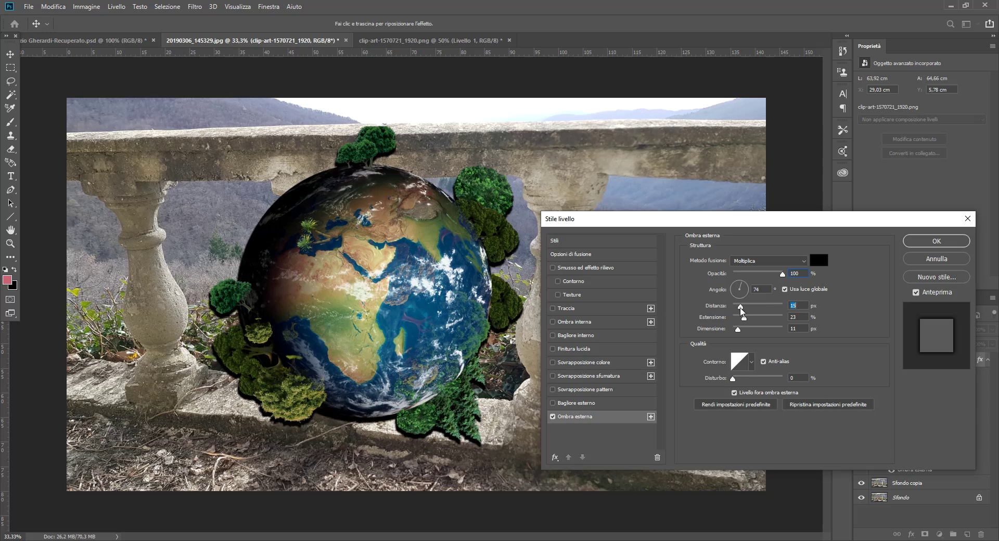
pyautogui.click(552, 417)
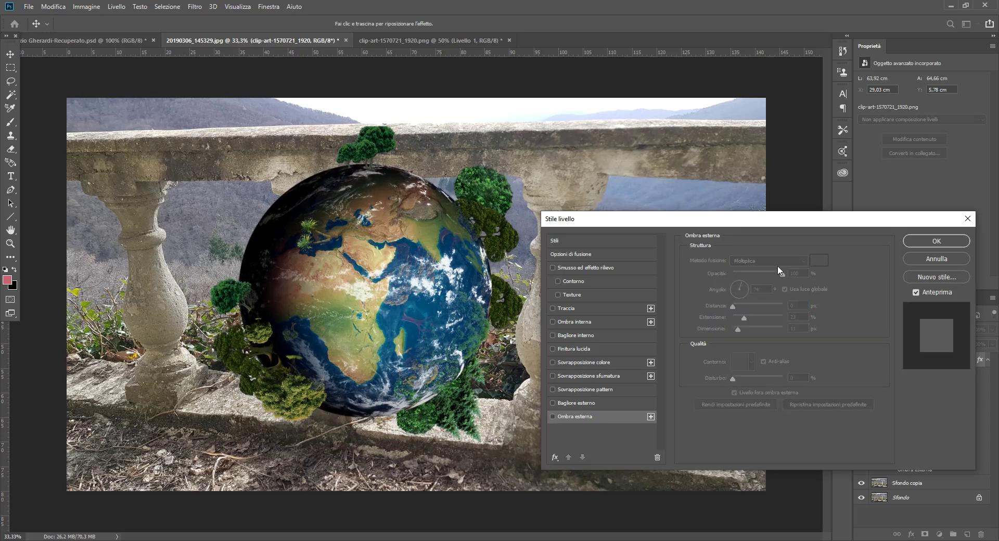
pyautogui.click(924, 260)
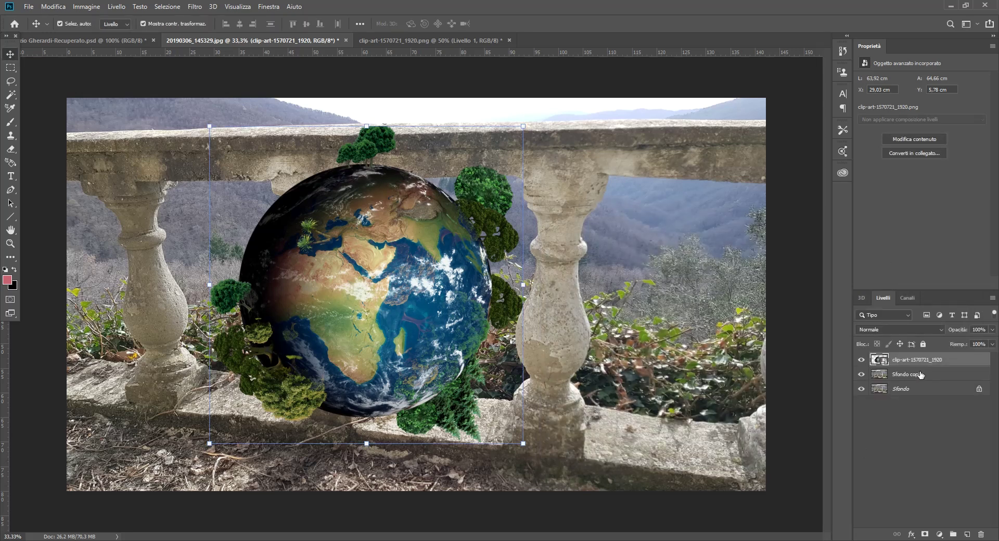
pyautogui.click(905, 375)
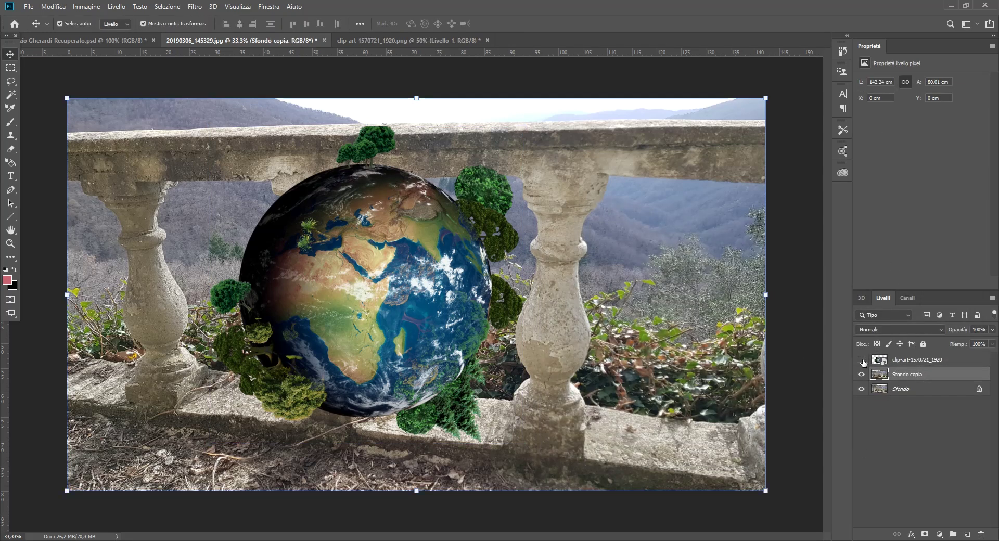
pyautogui.click(862, 360)
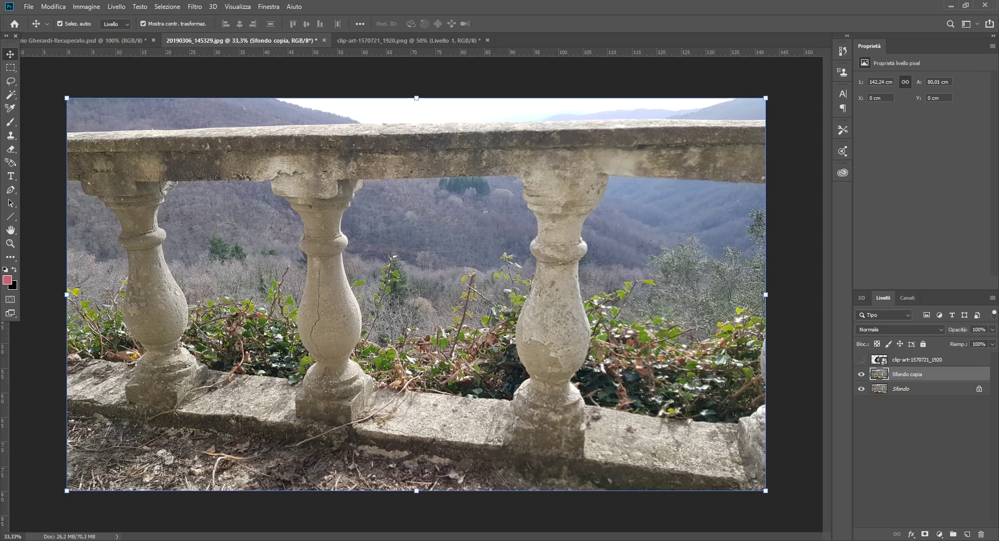
pyautogui.click(911, 535)
pyautogui.click(938, 436)
pyautogui.moveTo(640, 224); pyautogui.dragTo(673, 245)
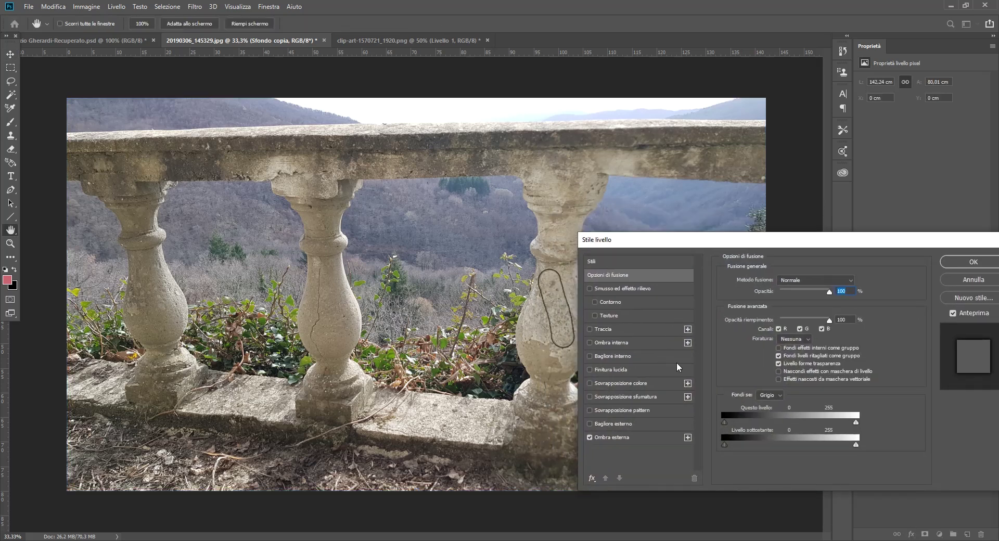
pyautogui.moveTo(750, 245)
pyautogui.mouseDown()
pyautogui.moveTo(782, 352)
pyautogui.moveTo(343, 422)
pyautogui.mouseUp()
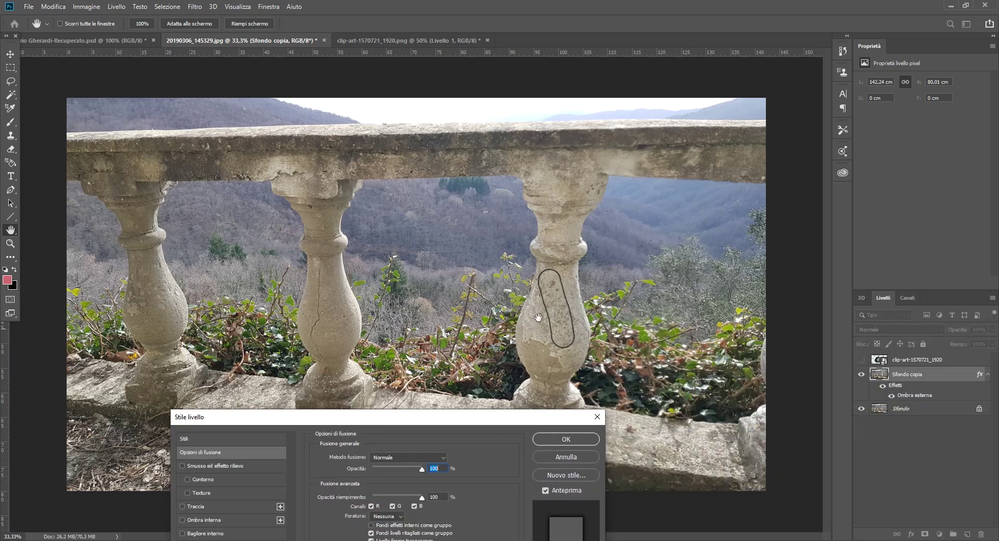
pyautogui.moveTo(486, 423)
pyautogui.mouseDown()
pyautogui.moveTo(597, 323)
pyautogui.moveTo(631, 261)
pyautogui.mouseUp()
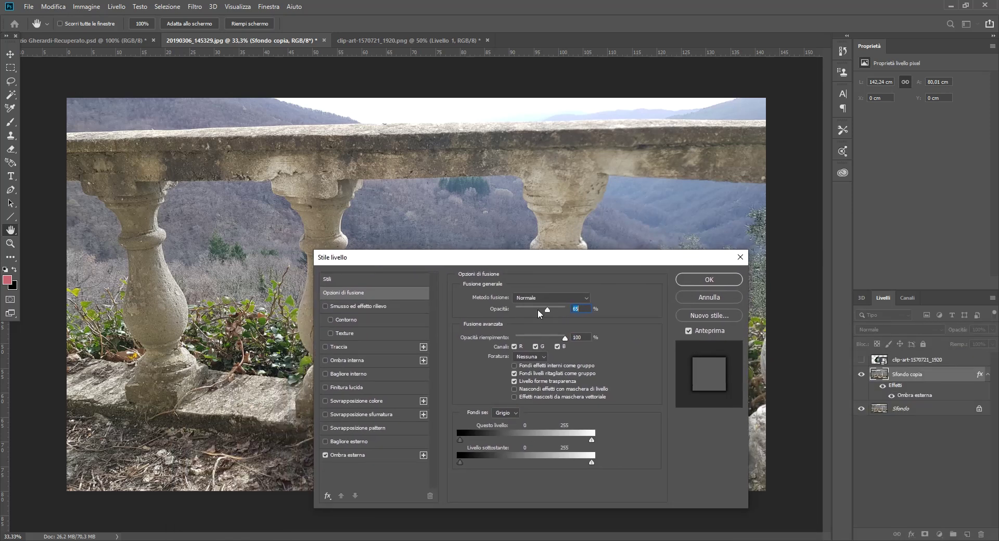
pyautogui.click(553, 339)
pyautogui.click(326, 456)
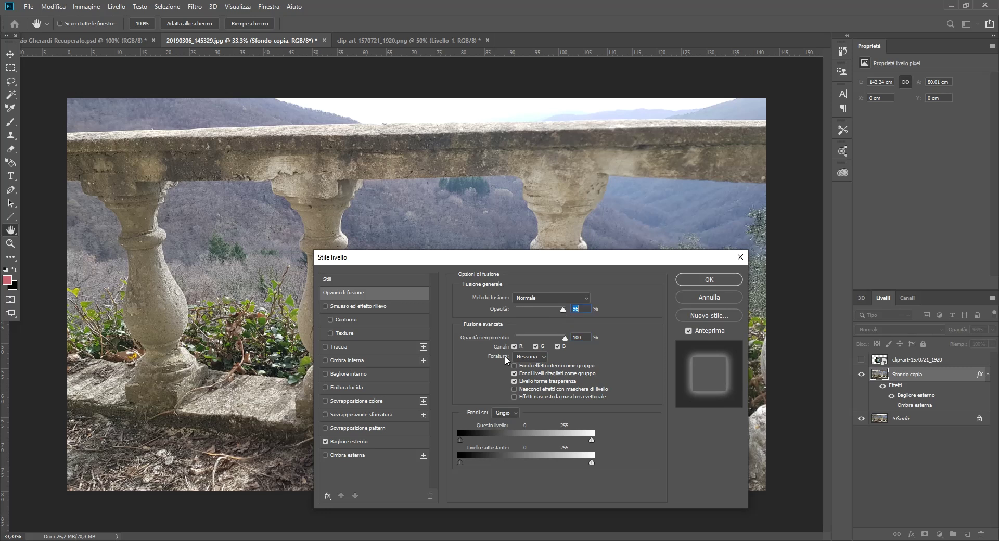
pyautogui.click(326, 442)
pyautogui.click(326, 360)
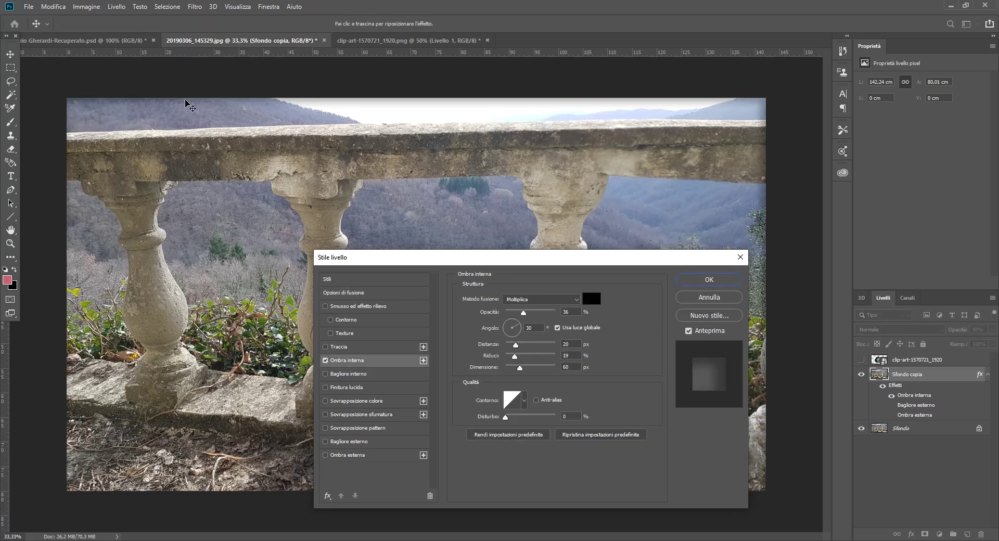
pyautogui.moveTo(525, 316); pyautogui.dragTo(584, 303)
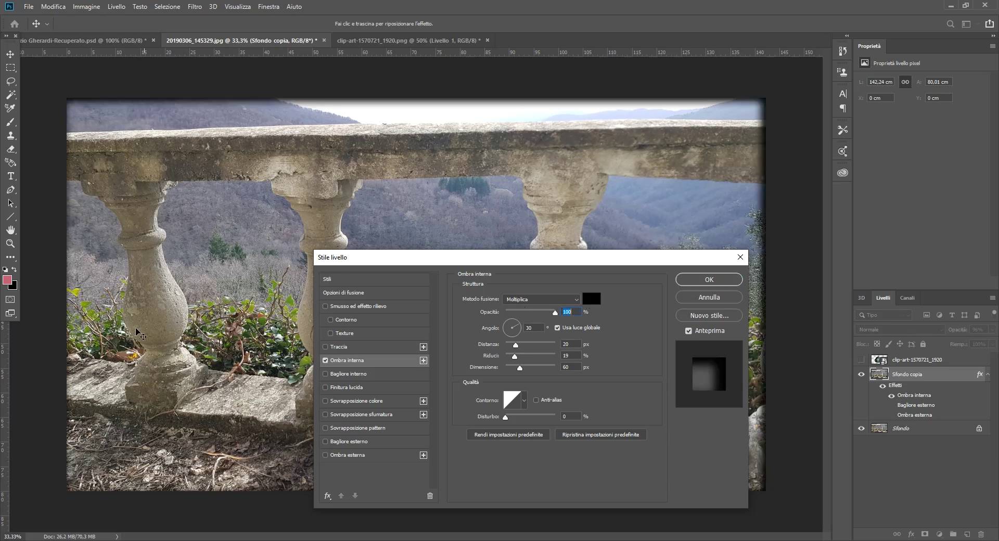
pyautogui.moveTo(555, 312); pyautogui.dragTo(544, 312)
pyautogui.moveTo(516, 346)
pyautogui.mouseDown()
pyautogui.moveTo(557, 348)
pyautogui.moveTo(505, 346)
pyautogui.mouseUp()
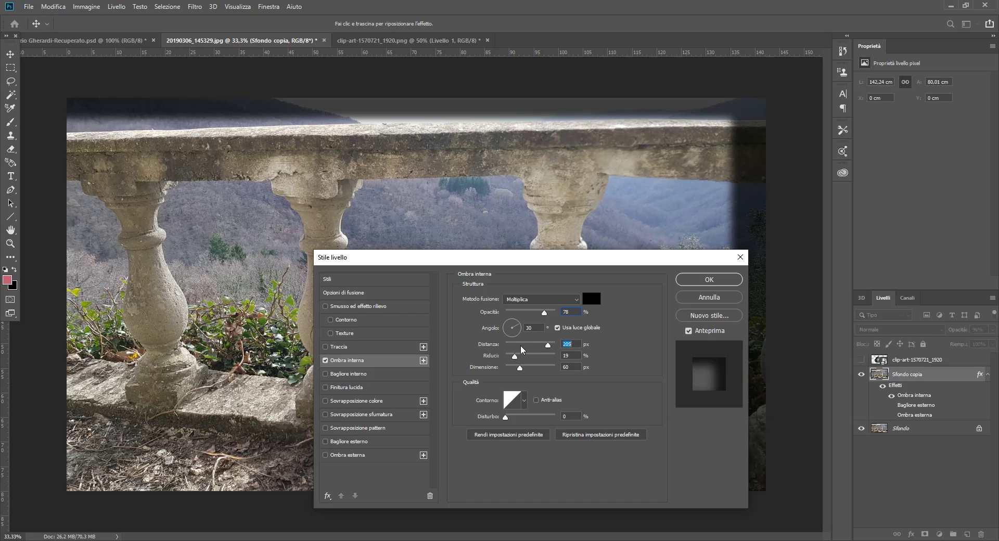
pyautogui.moveTo(544, 312); pyautogui.dragTo(504, 314)
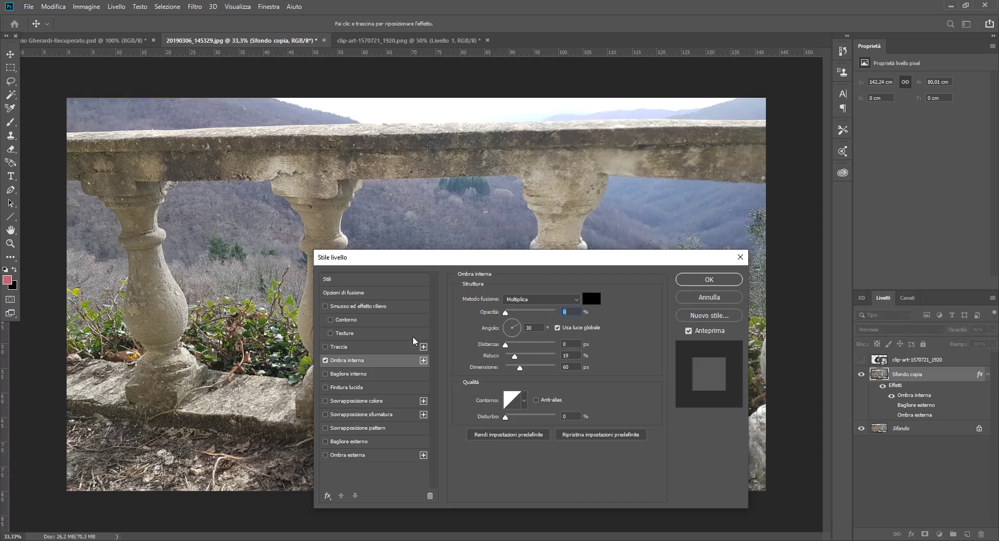
pyautogui.click(325, 360)
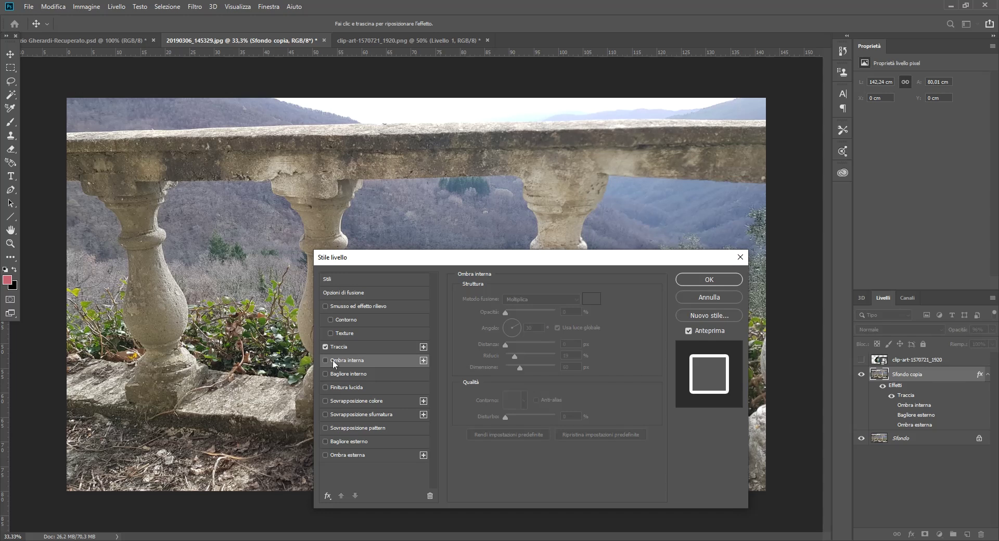
pyautogui.click(325, 347)
pyautogui.click(330, 319)
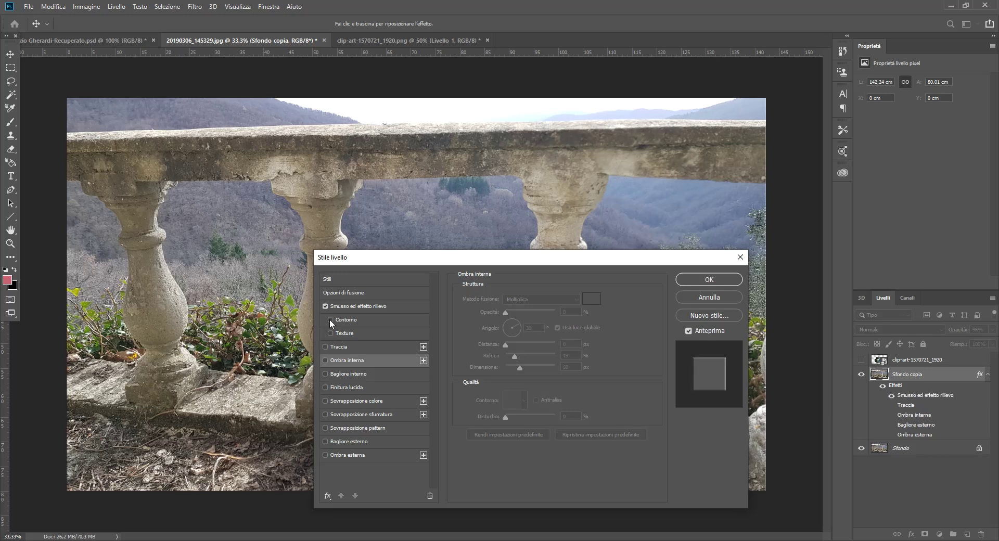
pyautogui.click(325, 306)
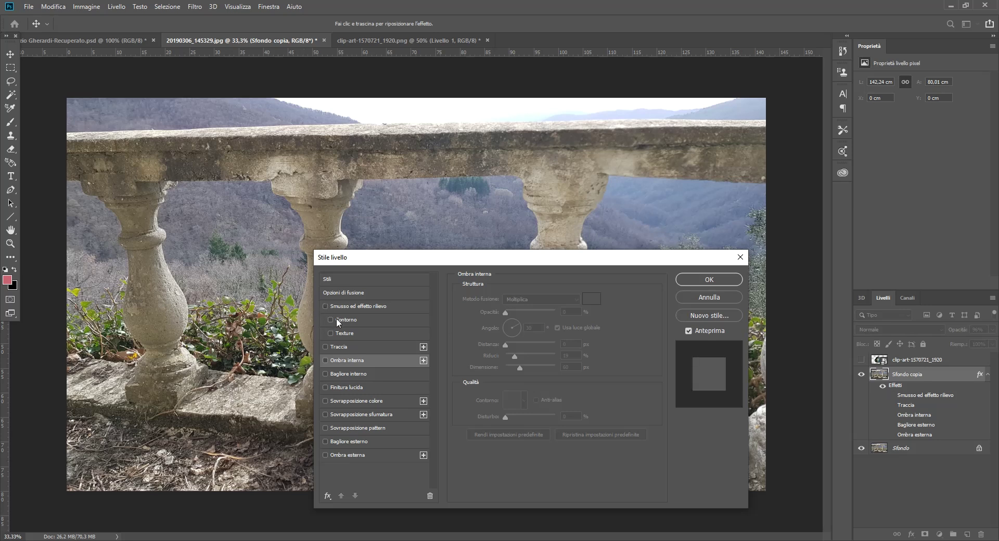
pyautogui.click(326, 306)
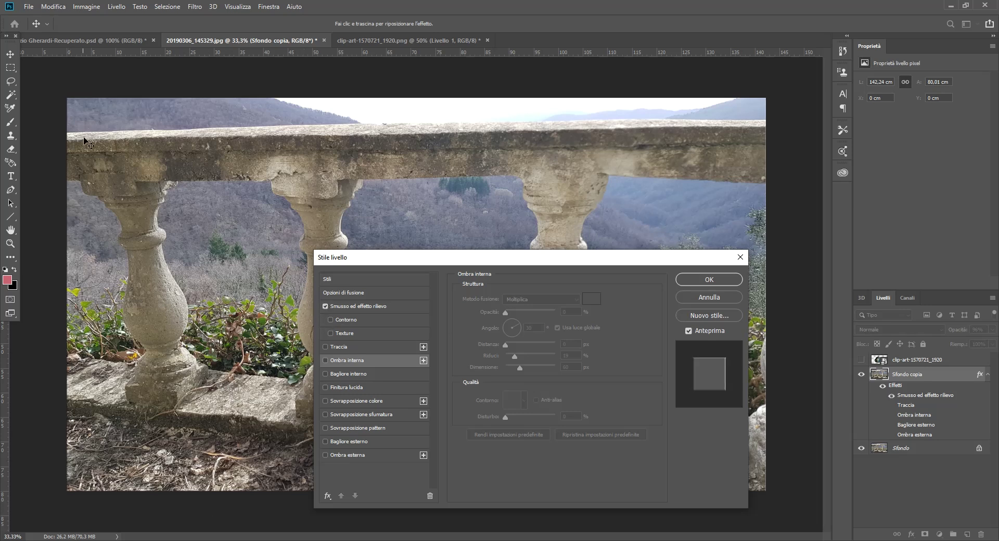
pyautogui.click(325, 306)
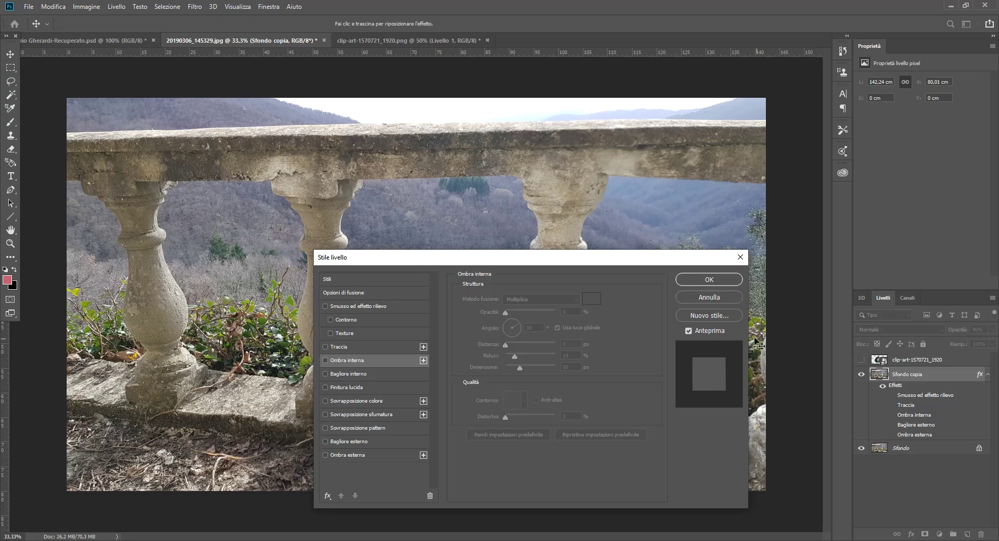
pyautogui.click(709, 297)
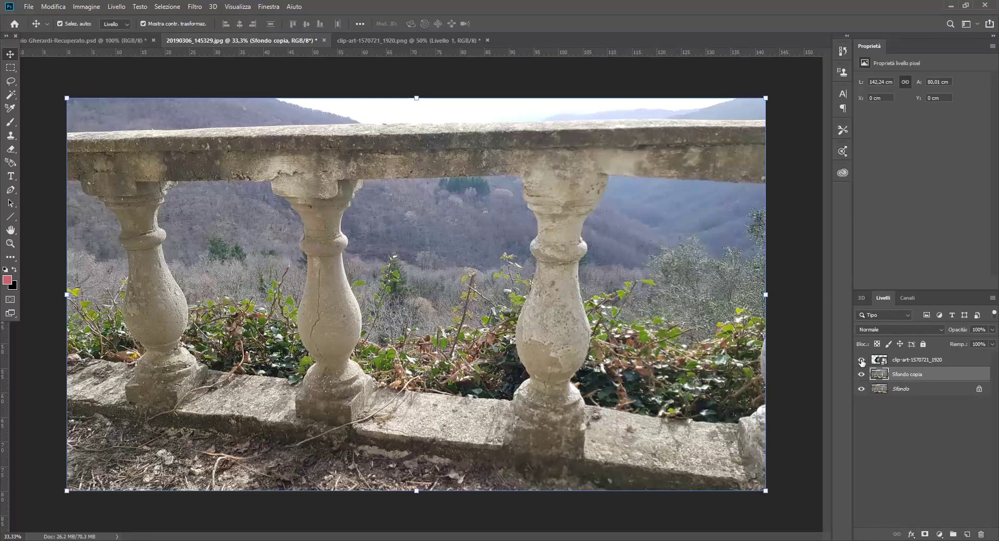
# - Briefly check the globe layer, then create PROVA TESTO text at 500 pt in October Crow
pyautogui.click(861, 360)
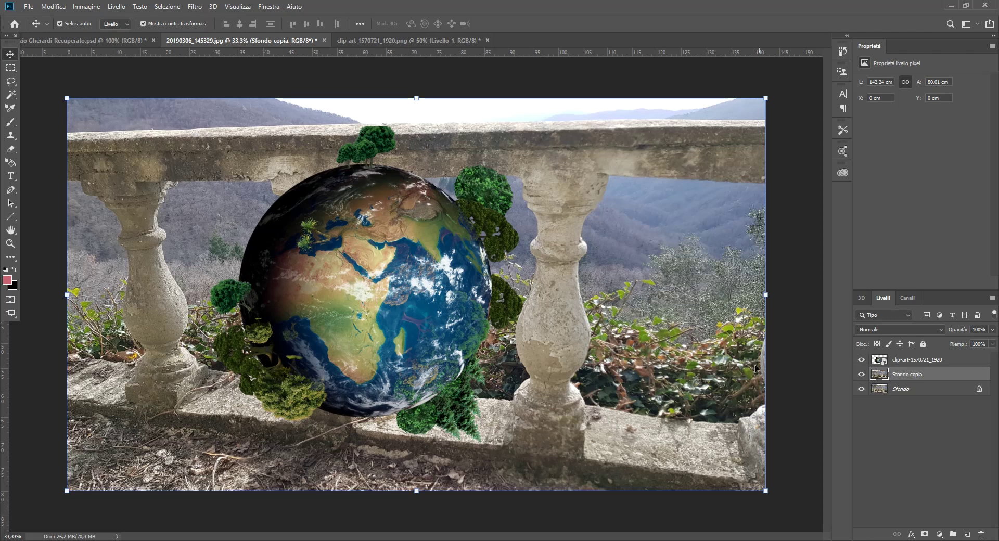
pyautogui.click(861, 360)
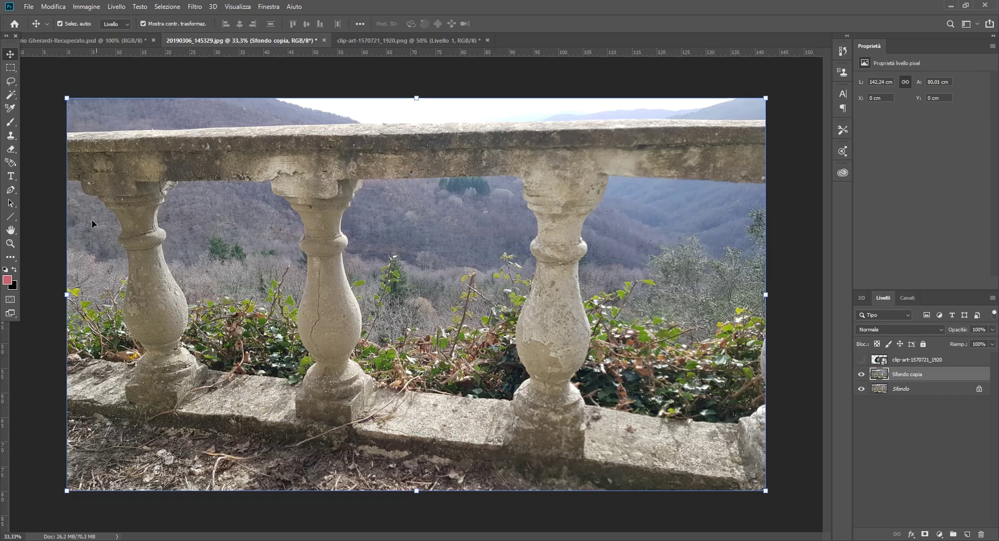
pyautogui.click(10, 176)
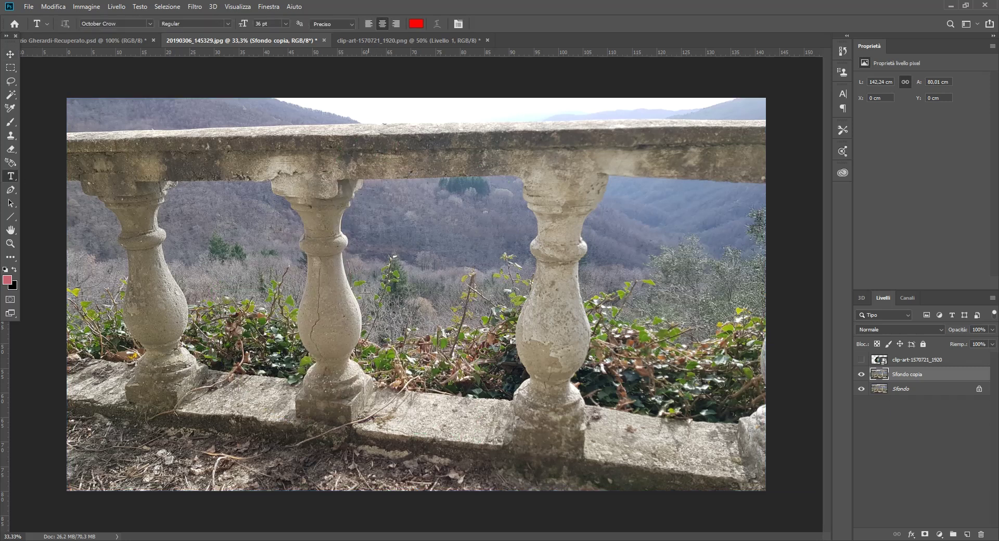
pyautogui.click(332, 257)
pyautogui.write('C')
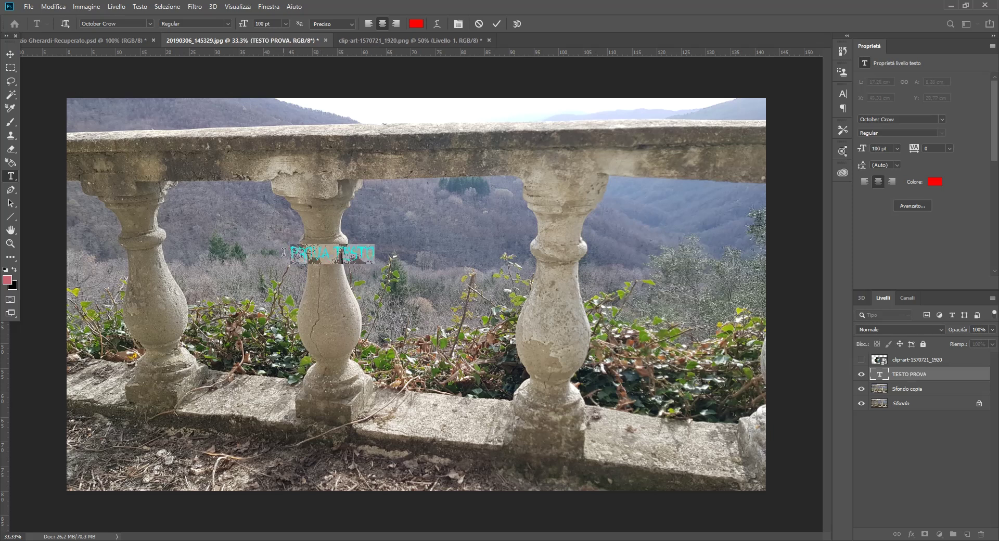
pyautogui.write('500')
pyautogui.press('Return')
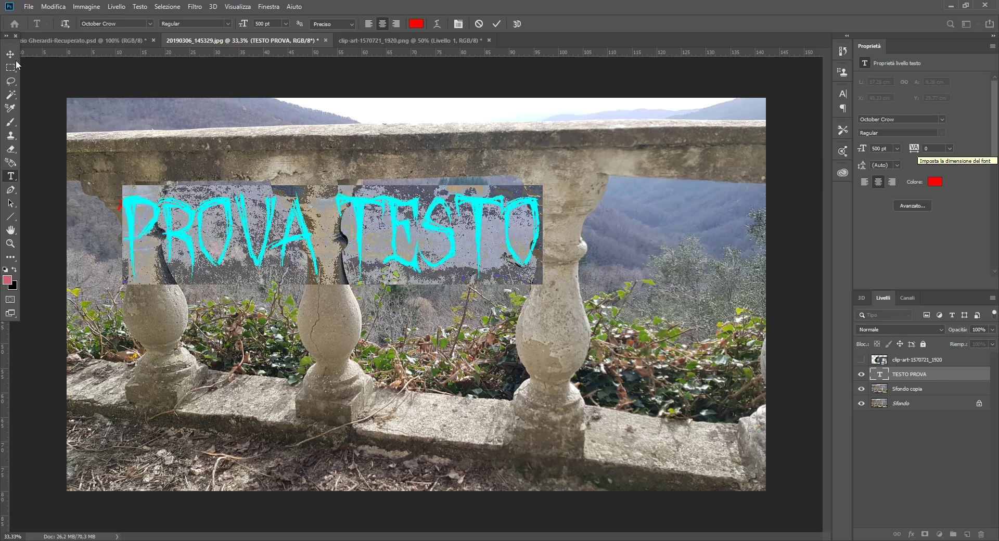
pyautogui.click(10, 54)
# - Move the text across the balustrade columns and reselect its layer
pyautogui.moveTo(397, 213); pyautogui.dragTo(472, 263)
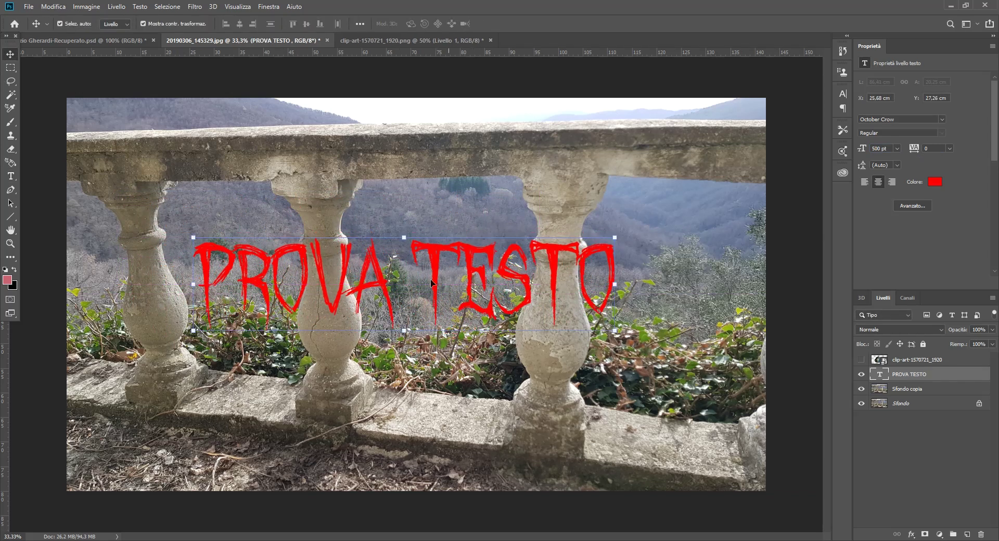
pyautogui.click(752, 413)
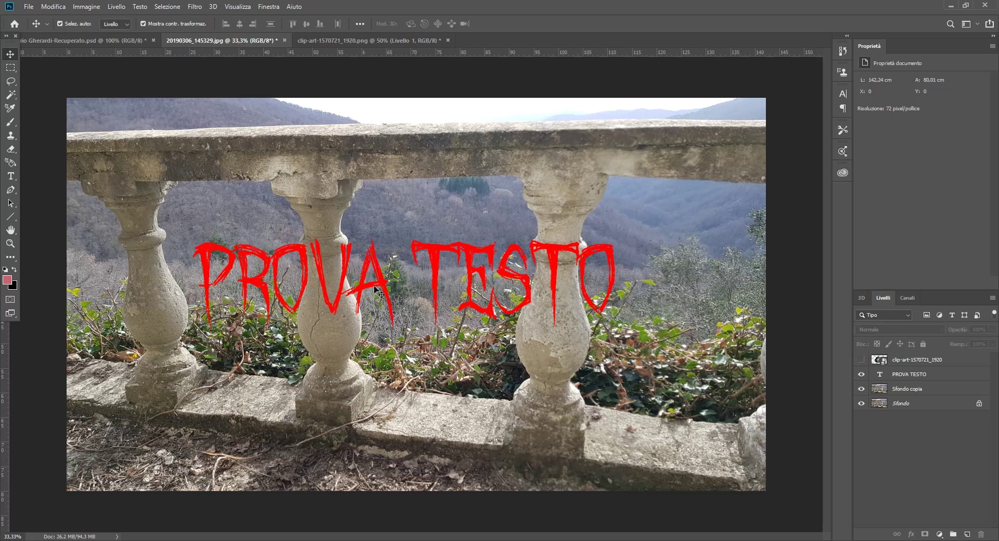
pyautogui.click(891, 375)
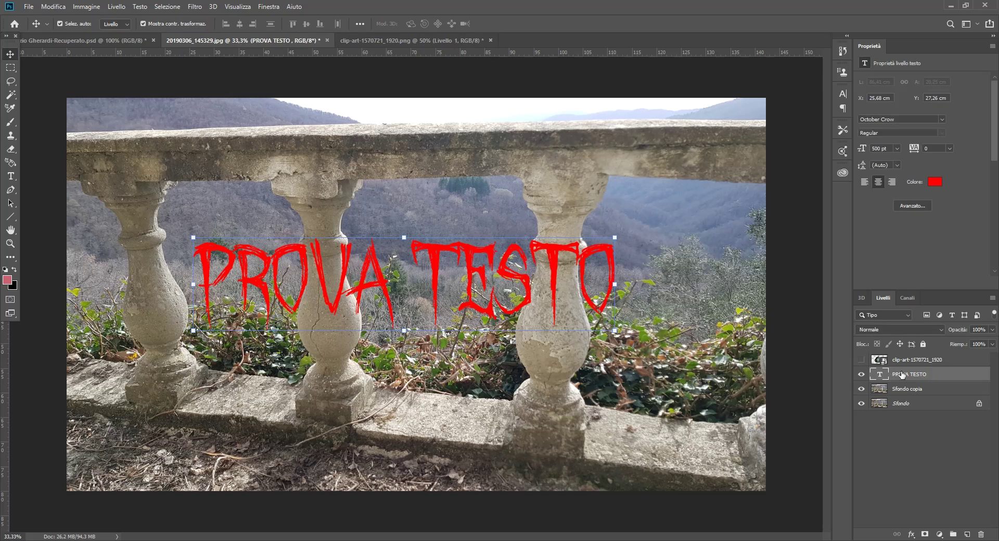
# - Open the text layer's blending options and remove its white stroke
pyautogui.click(912, 534)
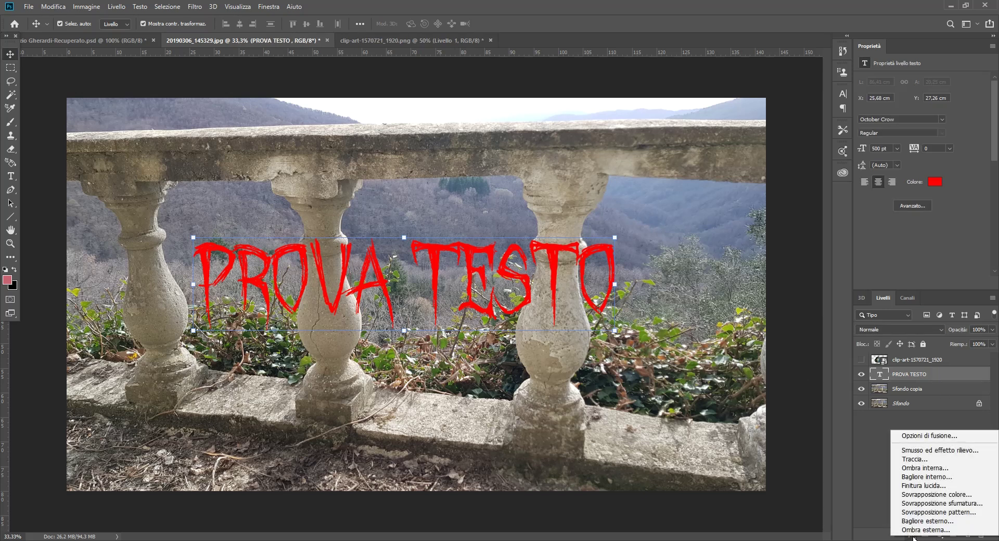
pyautogui.click(950, 440)
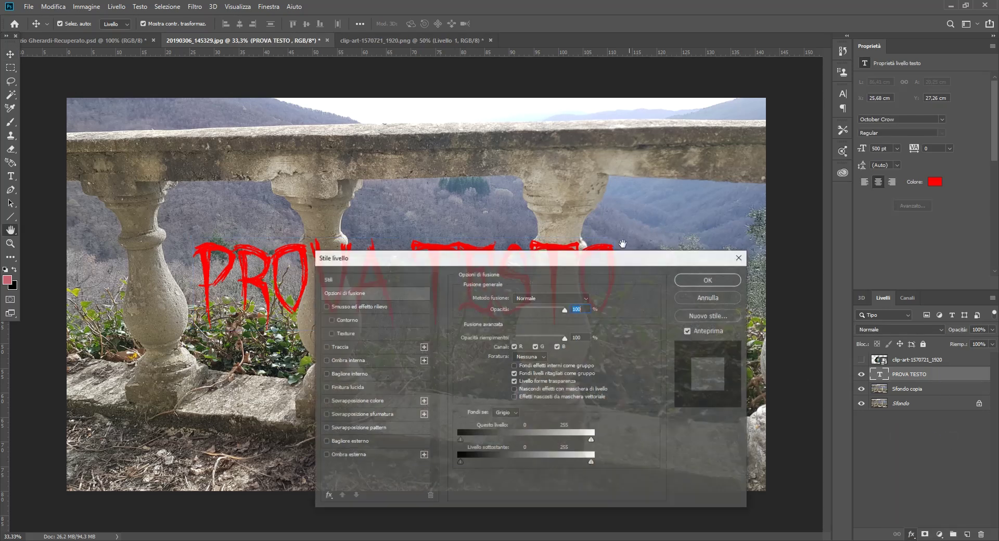
pyautogui.moveTo(553, 258); pyautogui.dragTo(783, 280)
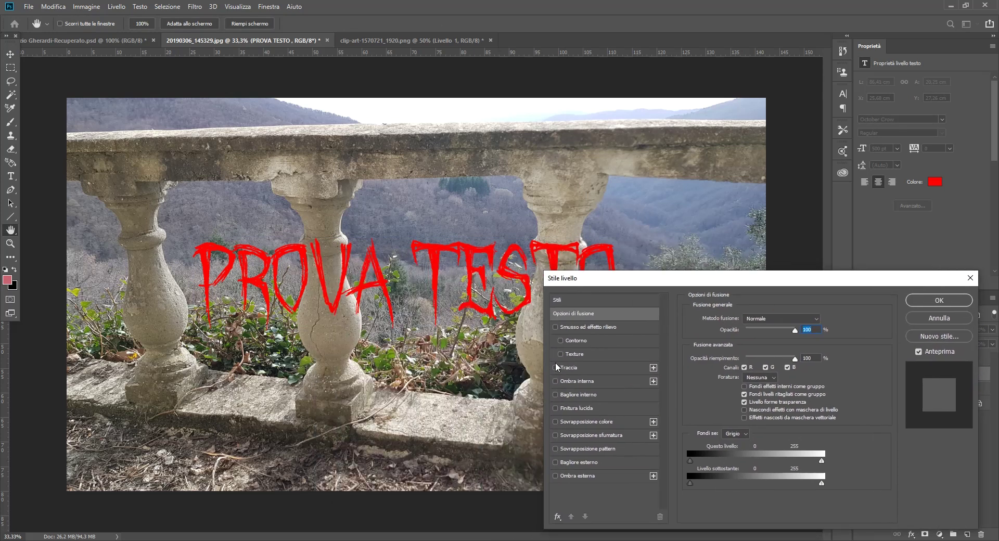
pyautogui.click(555, 367)
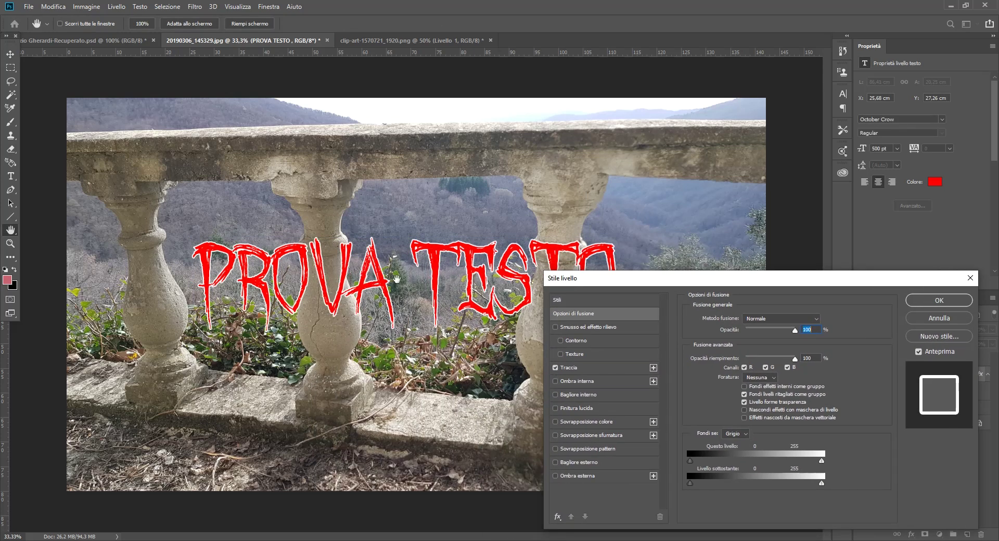
pyautogui.moveTo(630, 288); pyautogui.dragTo(654, 305)
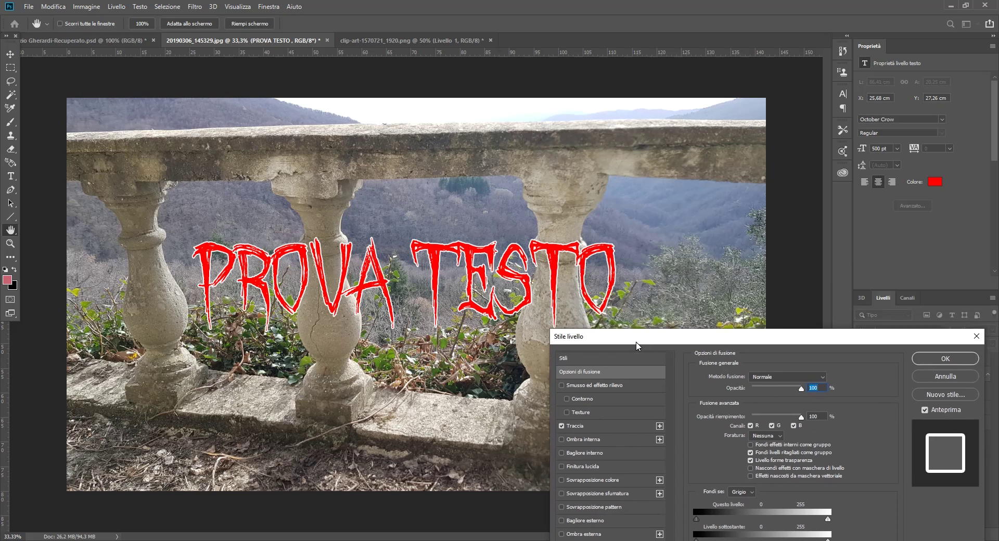
pyautogui.moveTo(815, 352); pyautogui.dragTo(819, 348)
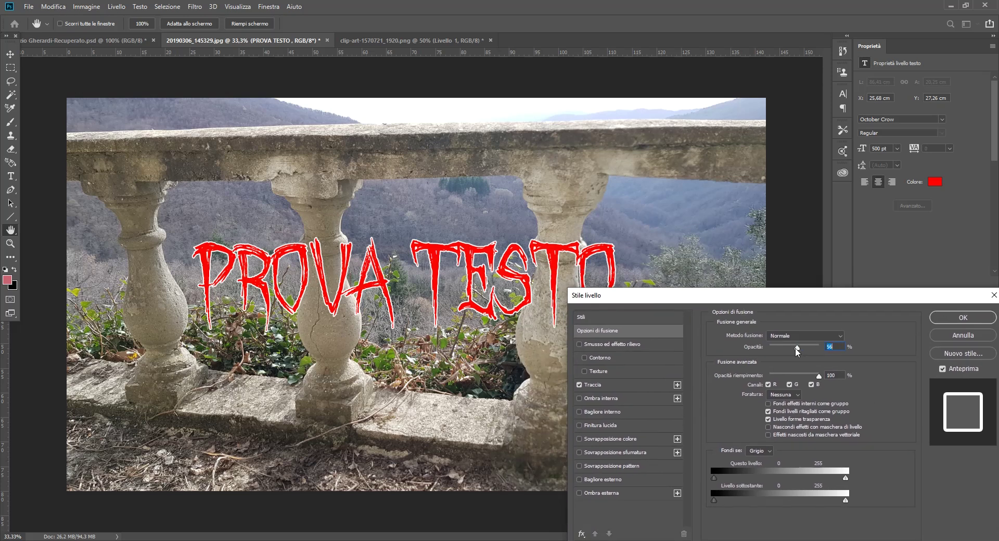
pyautogui.click(579, 385)
# - Try inner shadow and inner glow on the text, then switch to a drop shadow
pyautogui.click(579, 399)
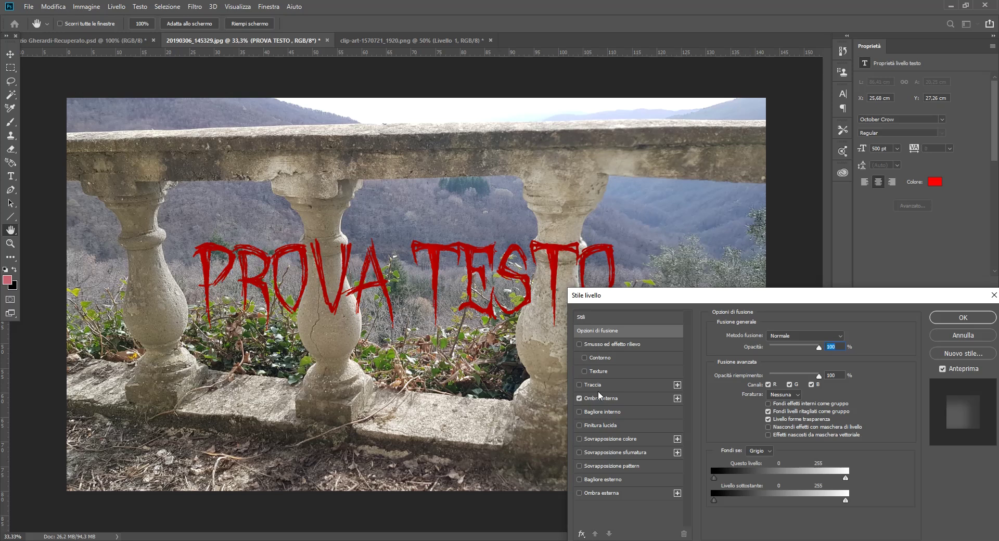
pyautogui.moveTo(819, 349); pyautogui.dragTo(823, 346)
pyautogui.click(580, 398)
pyautogui.click(580, 411)
pyautogui.moveTo(820, 348); pyautogui.dragTo(844, 354)
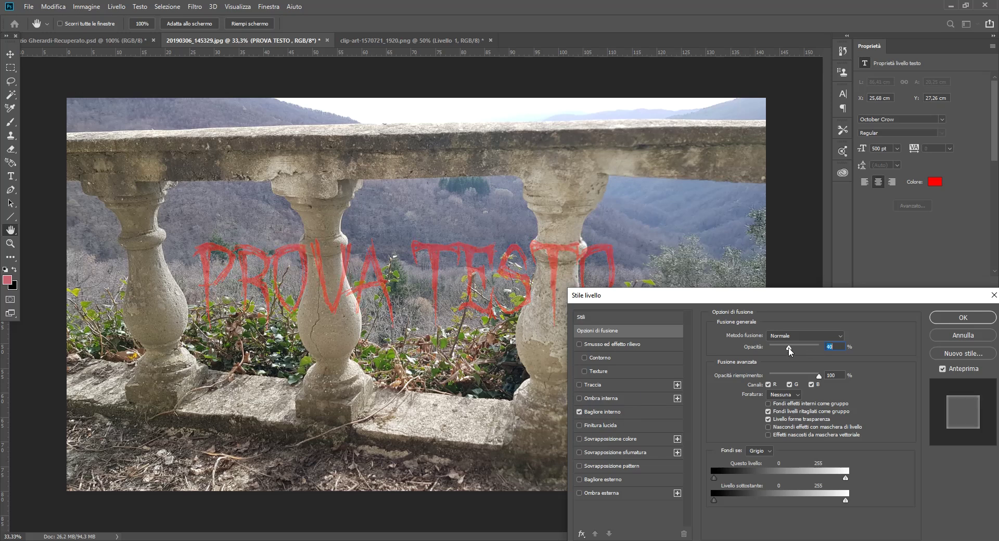
pyautogui.click(588, 412)
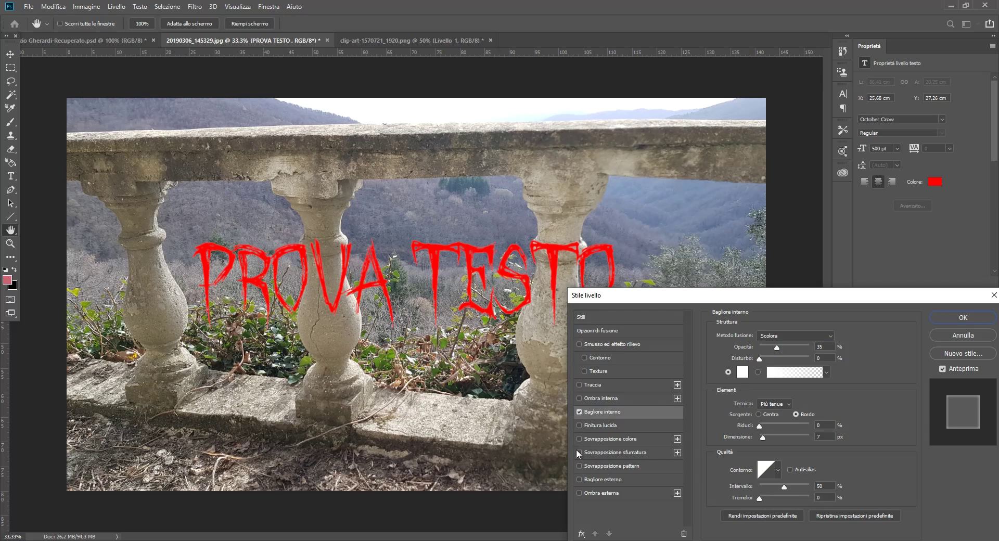
pyautogui.click(580, 492)
# - Set the drop shadow to 37 px distance, 76% spread and 62 px size
pyautogui.click(604, 492)
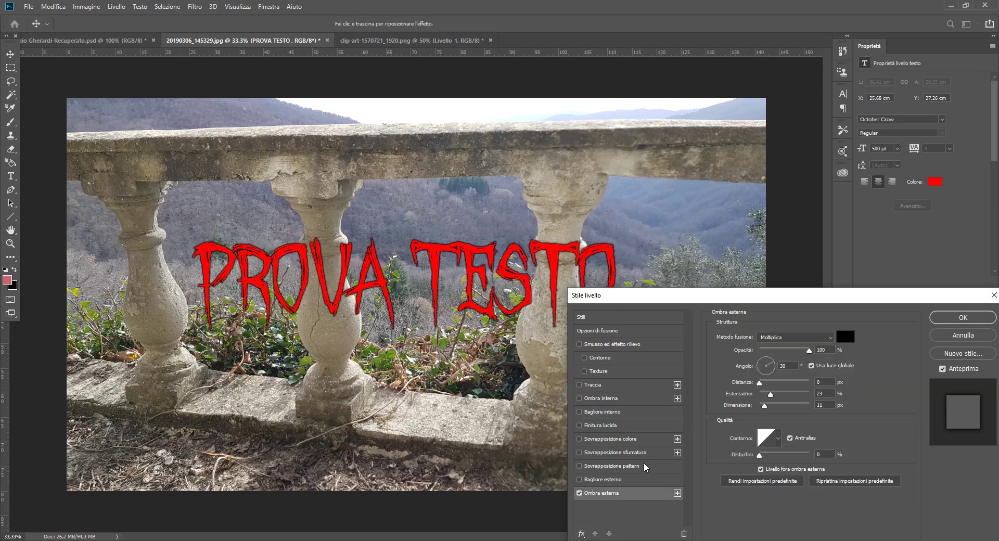
pyautogui.moveTo(803, 299); pyautogui.dragTo(792, 302)
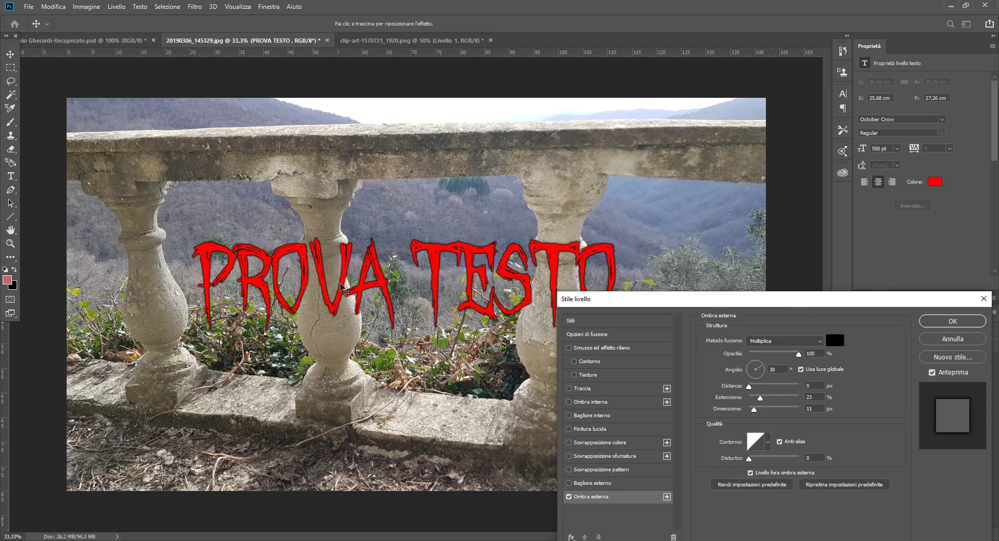
pyautogui.moveTo(750, 386); pyautogui.dragTo(768, 387)
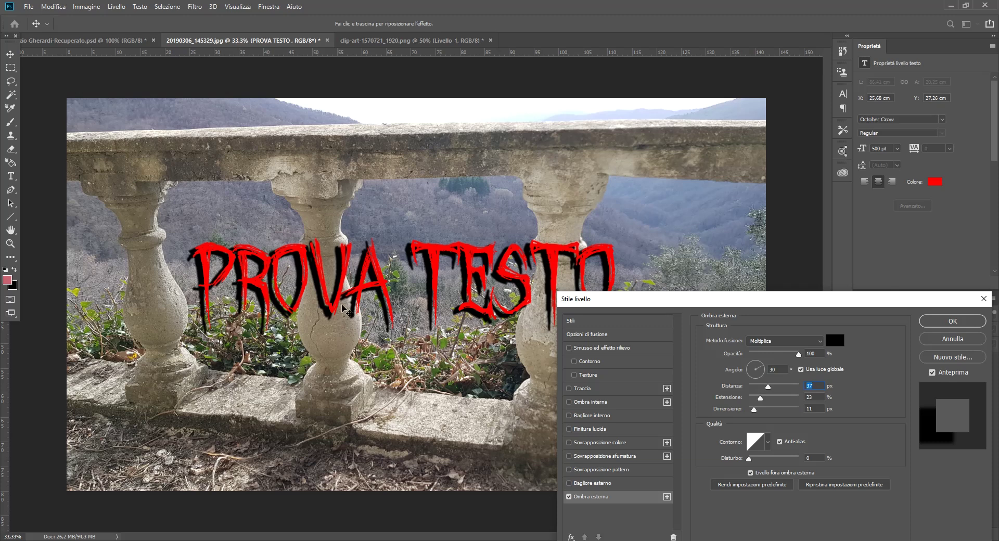
pyautogui.moveTo(715, 307)
pyautogui.mouseDown()
pyautogui.moveTo(735, 484)
pyautogui.moveTo(704, 313)
pyautogui.mouseUp()
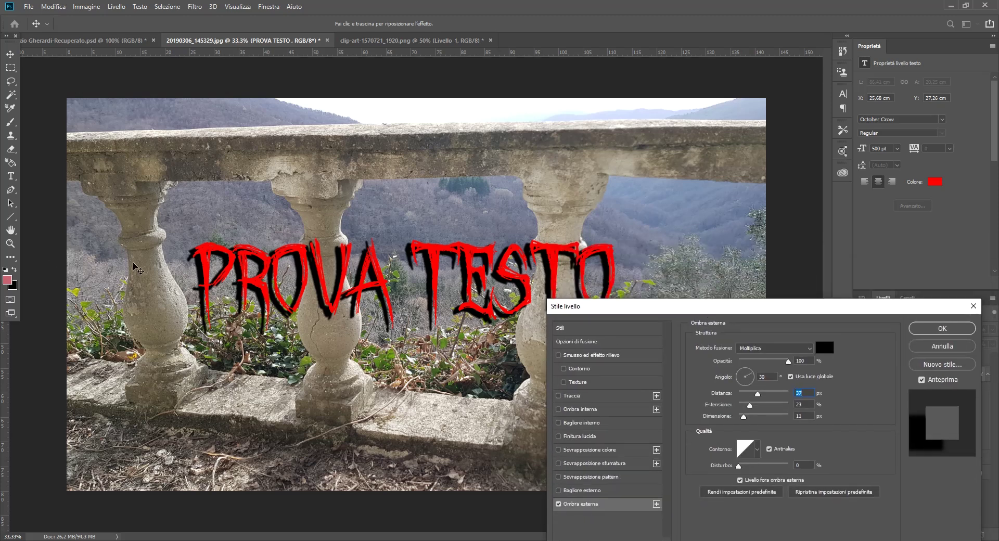
pyautogui.moveTo(743, 417); pyautogui.dragTo(759, 422)
pyautogui.moveTo(763, 420); pyautogui.dragTo(791, 417)
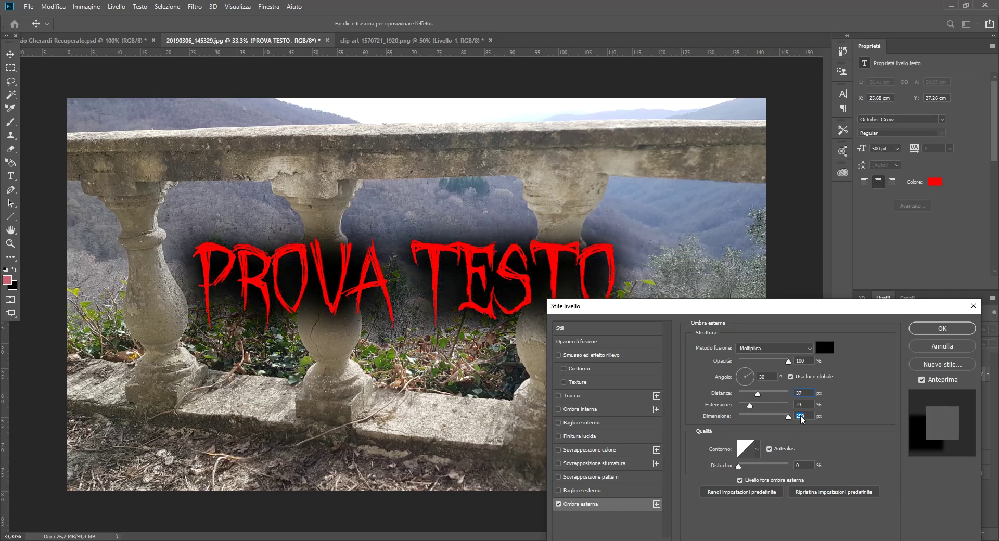
pyautogui.moveTo(788, 417)
pyautogui.mouseDown()
pyautogui.moveTo(747, 416)
pyautogui.moveTo(751, 406)
pyautogui.mouseUp()
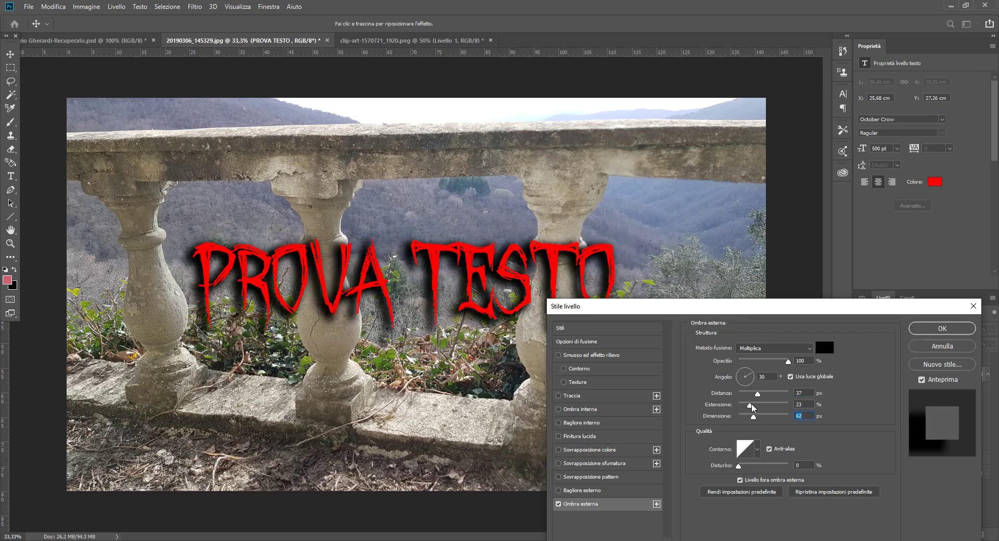
pyautogui.moveTo(751, 406); pyautogui.dragTo(779, 413)
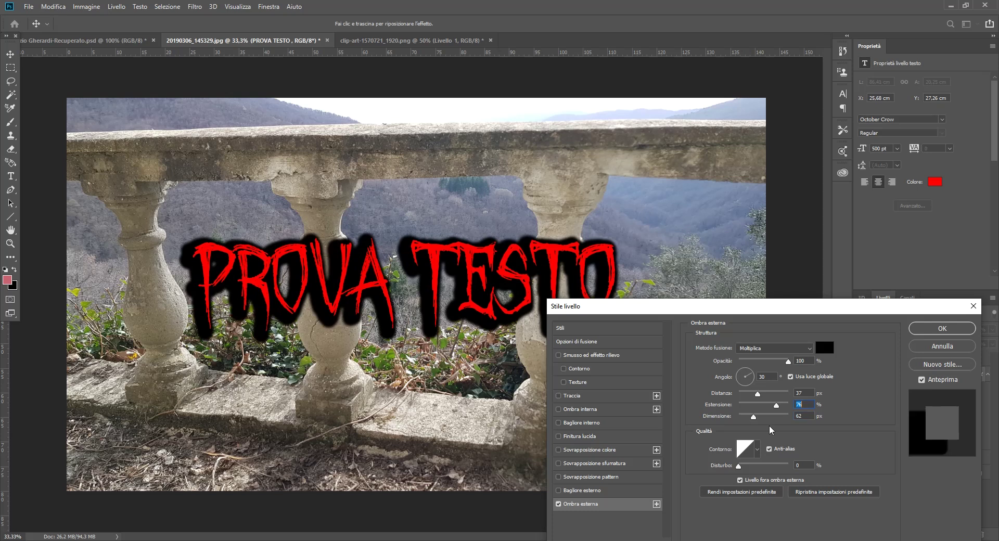
# - Set the shadow angle to 96° and return its noise to 0%
pyautogui.moveTo(748, 306)
pyautogui.mouseDown()
pyautogui.moveTo(826, 389)
pyautogui.moveTo(726, 295)
pyautogui.mouseUp()
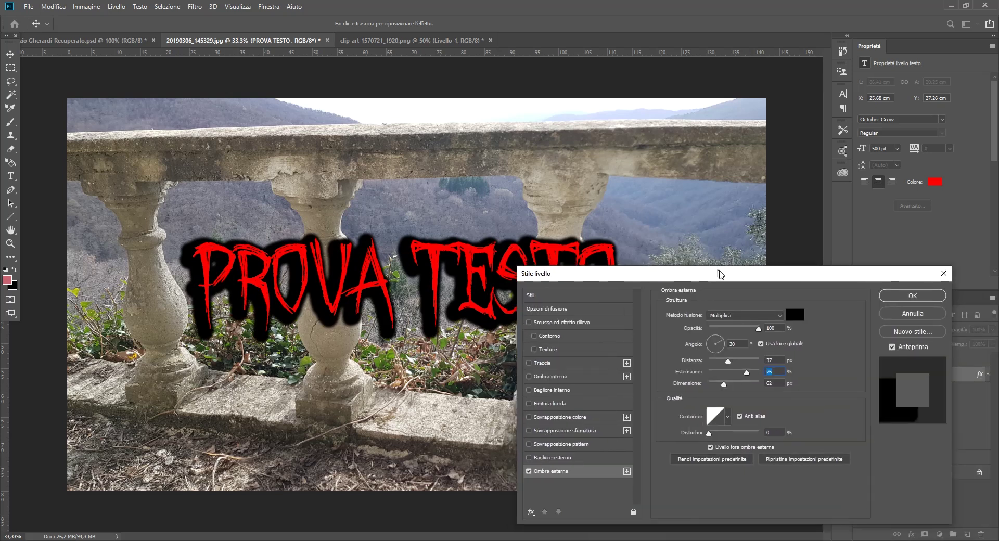
pyautogui.moveTo(721, 370); pyautogui.dragTo(724, 364)
pyautogui.click(734, 368)
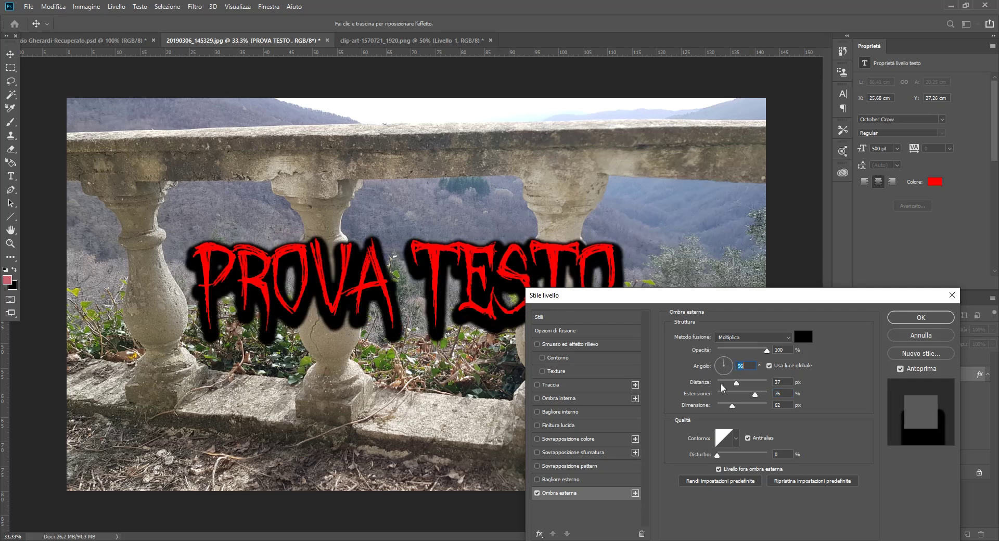
pyautogui.moveTo(717, 454); pyautogui.dragTo(754, 456)
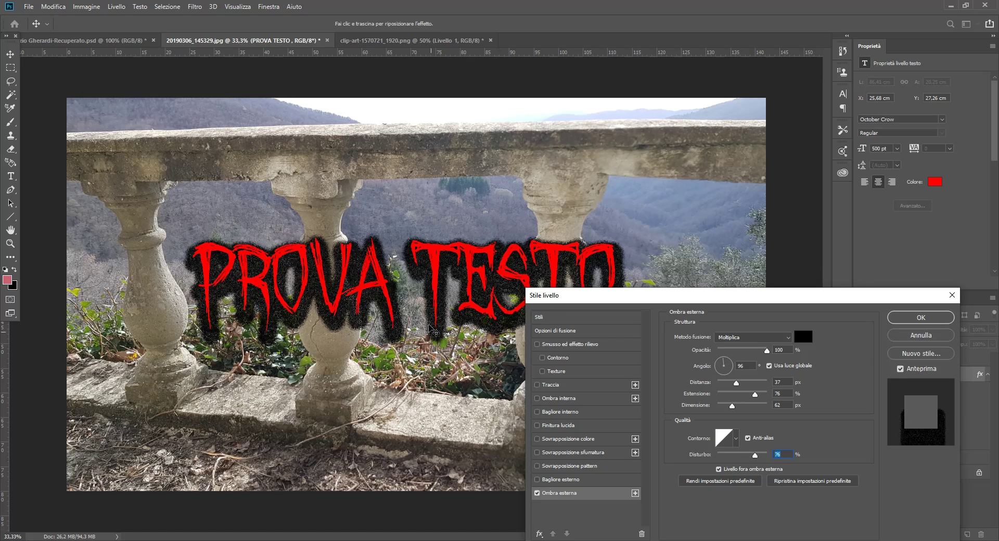
pyautogui.moveTo(756, 456); pyautogui.dragTo(717, 462)
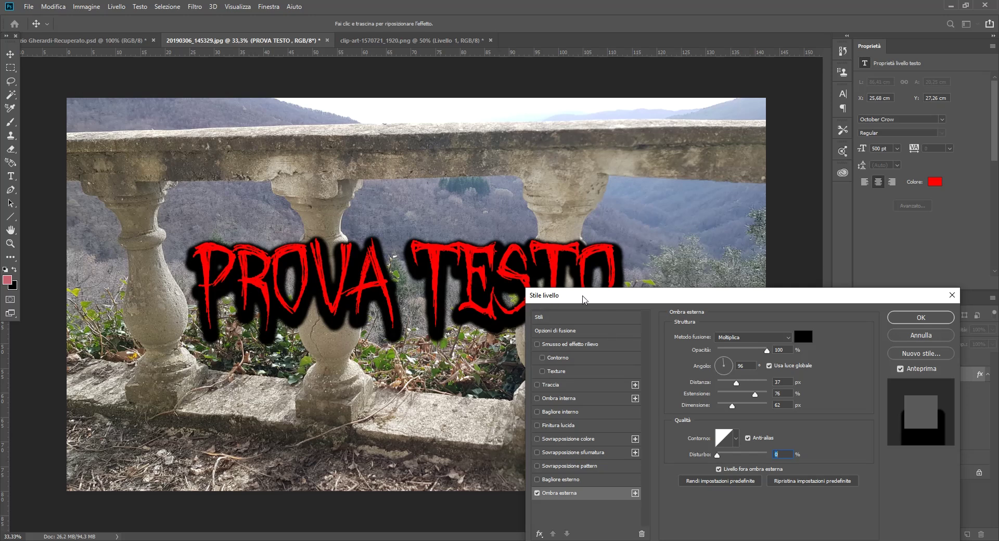
# - Compare an outer glow, then add satin at 17% opacity and 36 px distance and apply the style
pyautogui.click(537, 479)
pyautogui.click(537, 480)
pyautogui.click(536, 479)
pyautogui.click(537, 425)
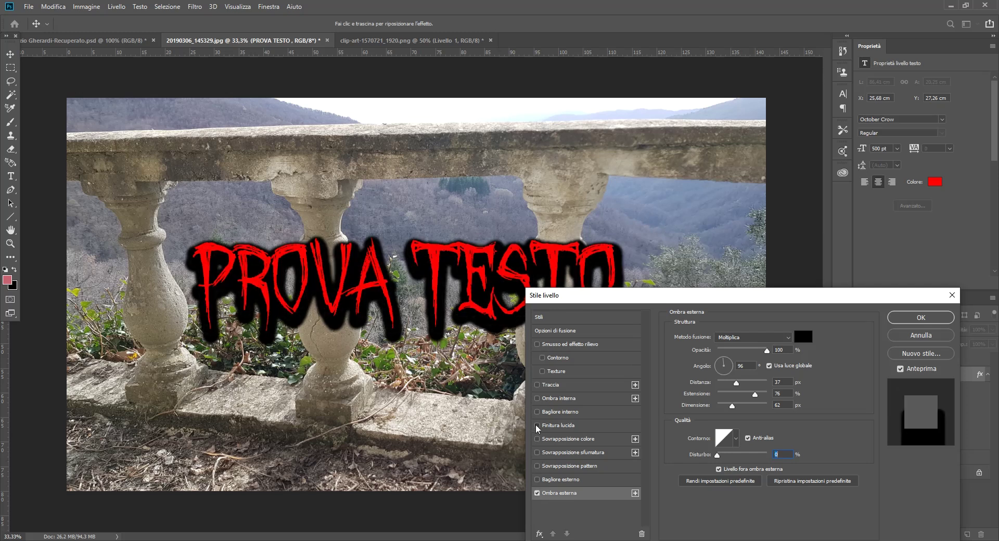
pyautogui.click(571, 428)
pyautogui.moveTo(746, 351); pyautogui.dragTo(726, 351)
pyautogui.moveTo(742, 383); pyautogui.dragTo(737, 394)
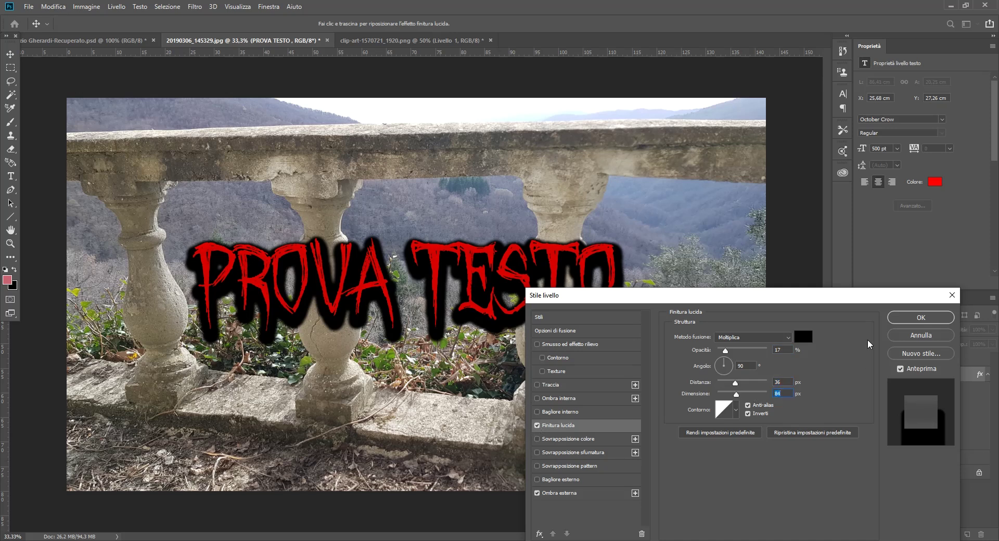
pyautogui.click(920, 317)
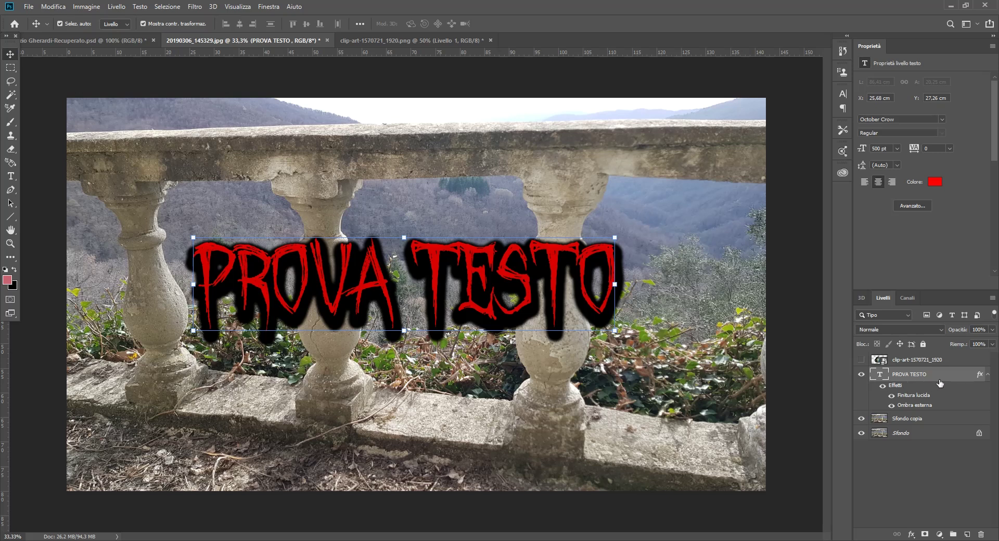
pyautogui.click(890, 395)
pyautogui.click(911, 534)
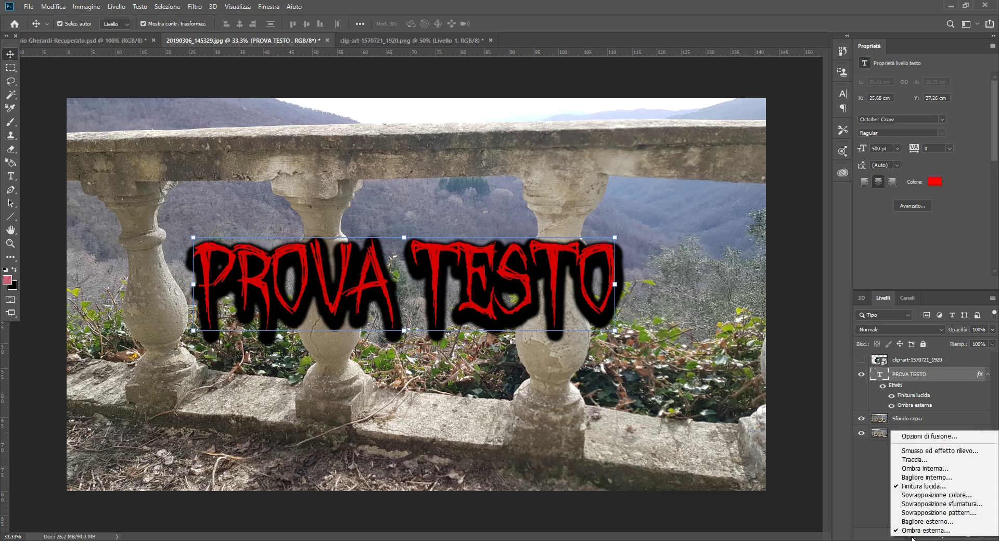
pyautogui.click(950, 438)
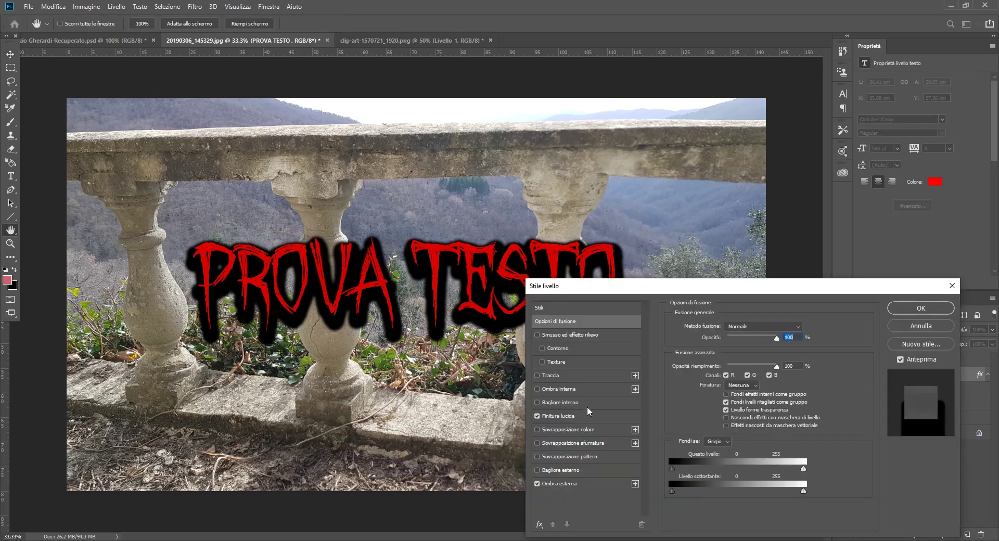
pyautogui.click(590, 416)
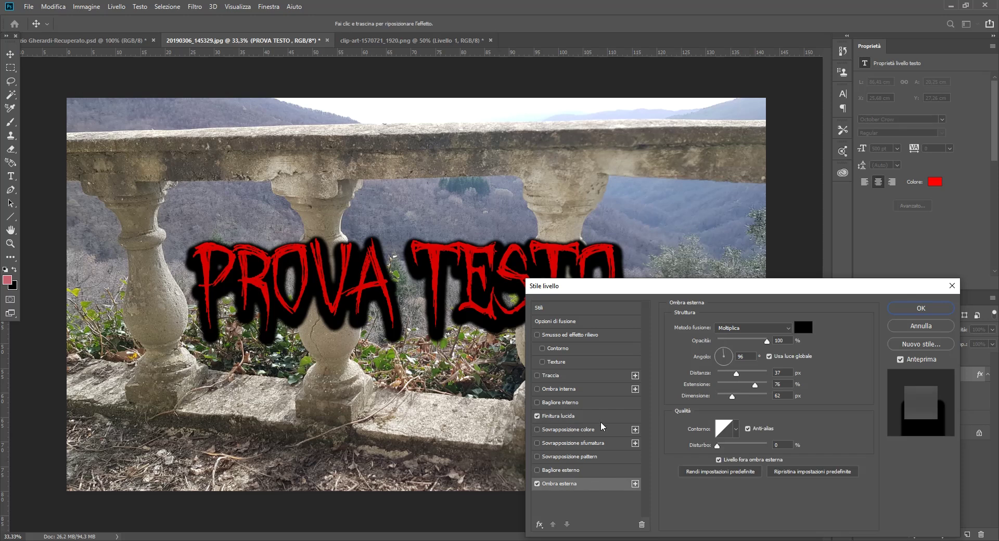
pyautogui.click(601, 484)
pyautogui.click(921, 308)
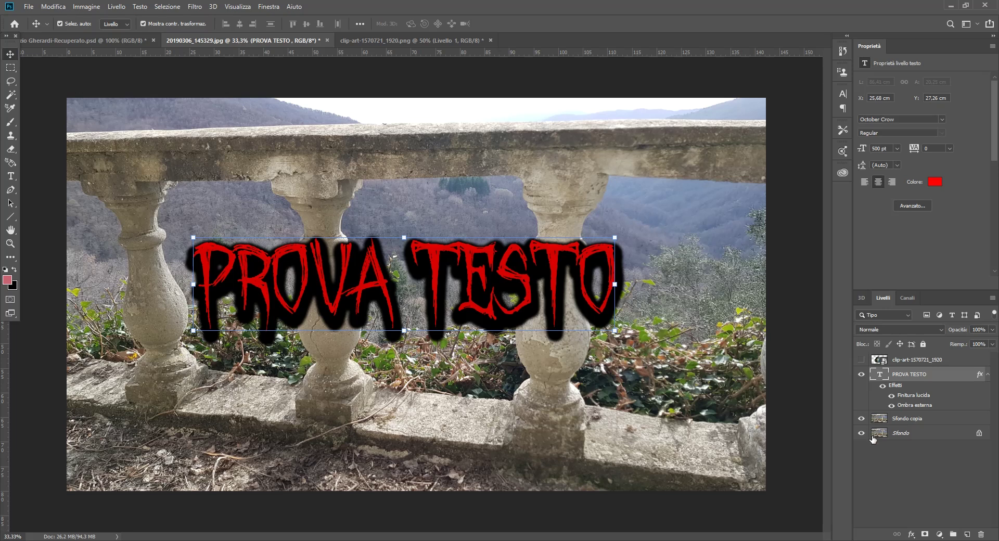
pyautogui.click(911, 534)
pyautogui.click(868, 470)
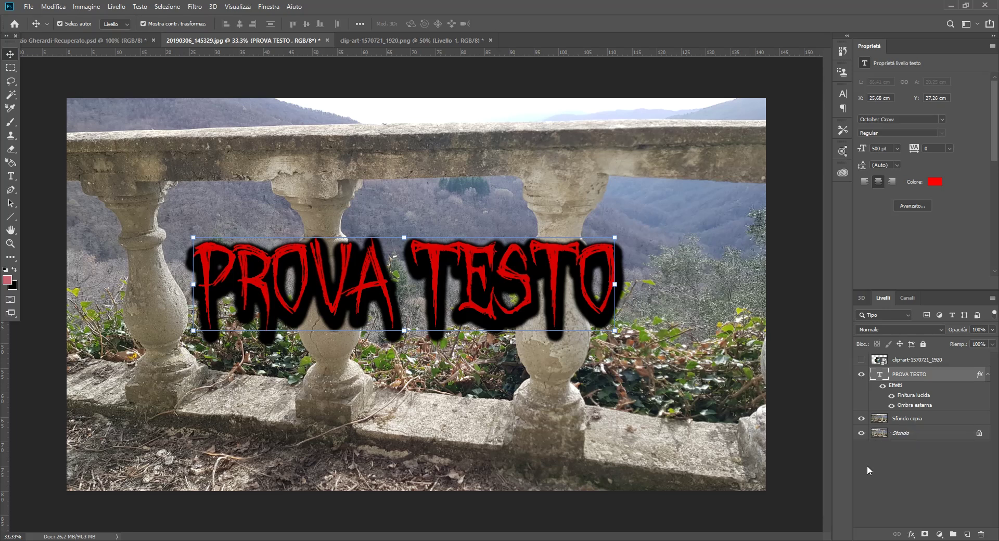
pyautogui.click(196, 8)
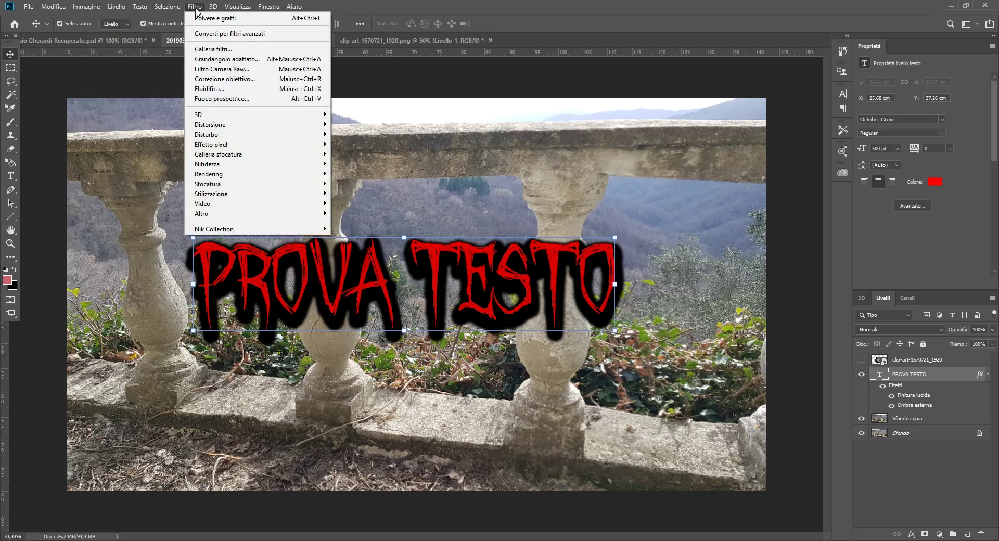
pyautogui.click(195, 7)
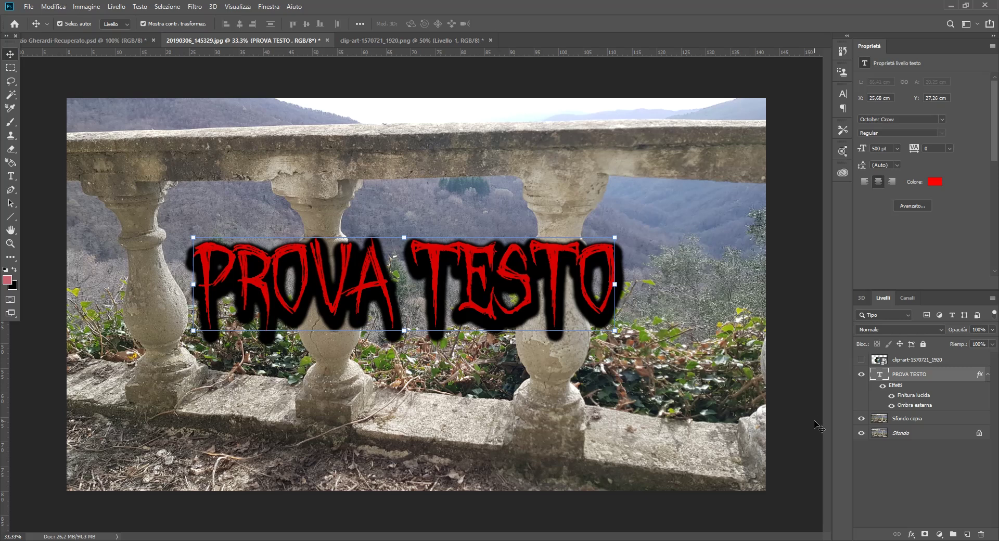